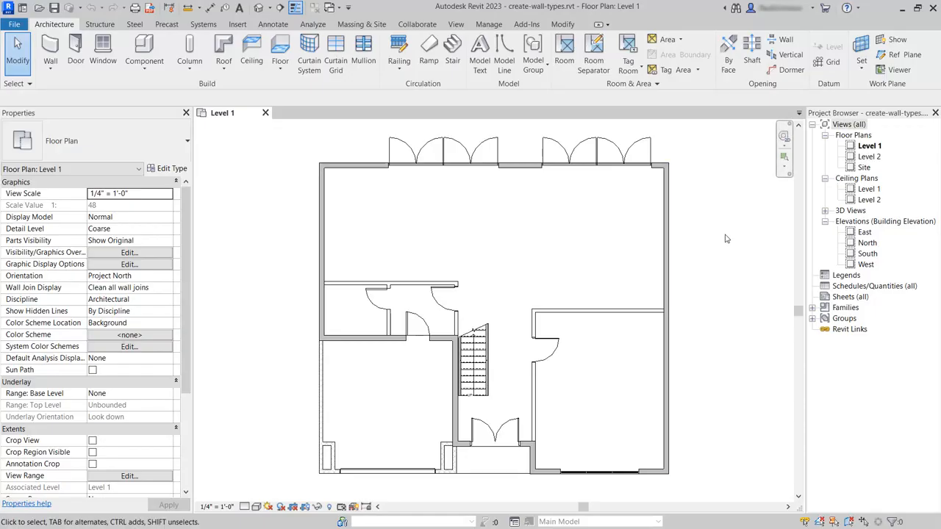
Step: Duplicate the Generic - 8" type of the exterior wall along the plan's east side as "External Wall EIFS on Mtl Stud"
click(666, 243)
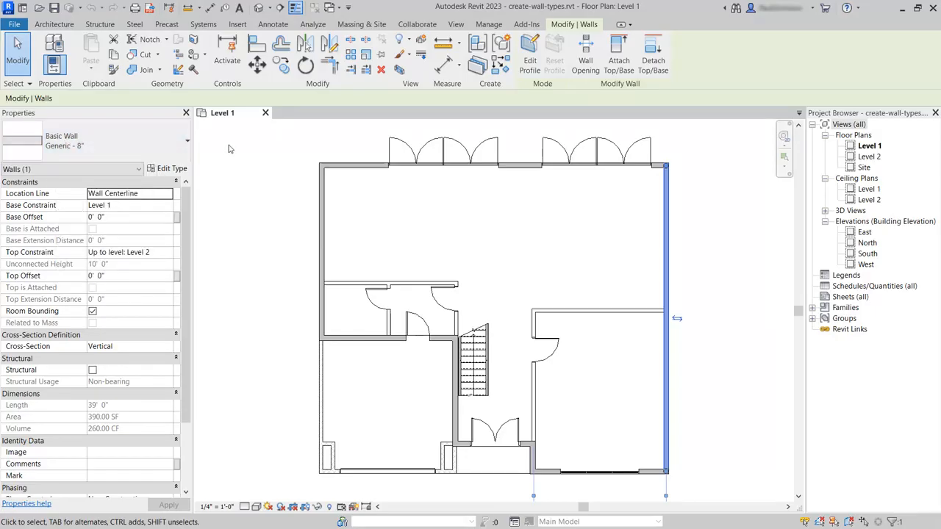
click(177, 146)
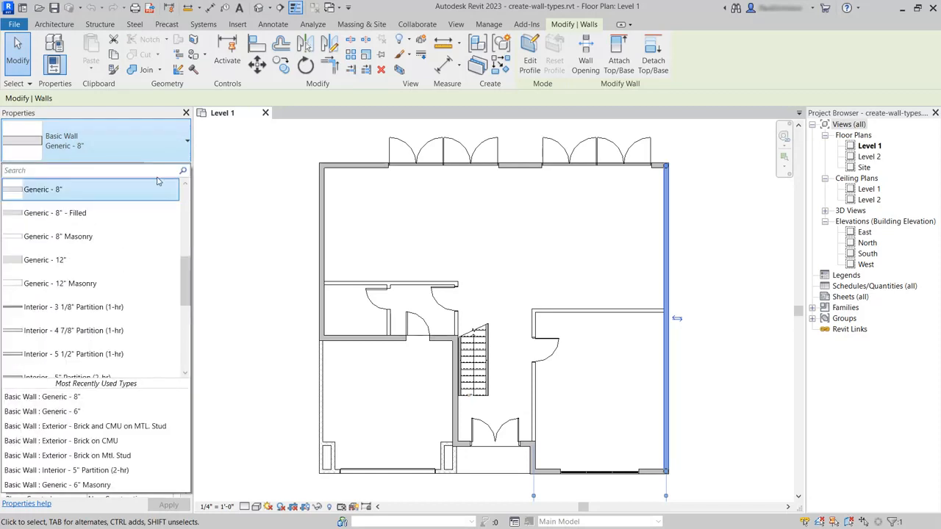
drag(183, 270, 175, 251)
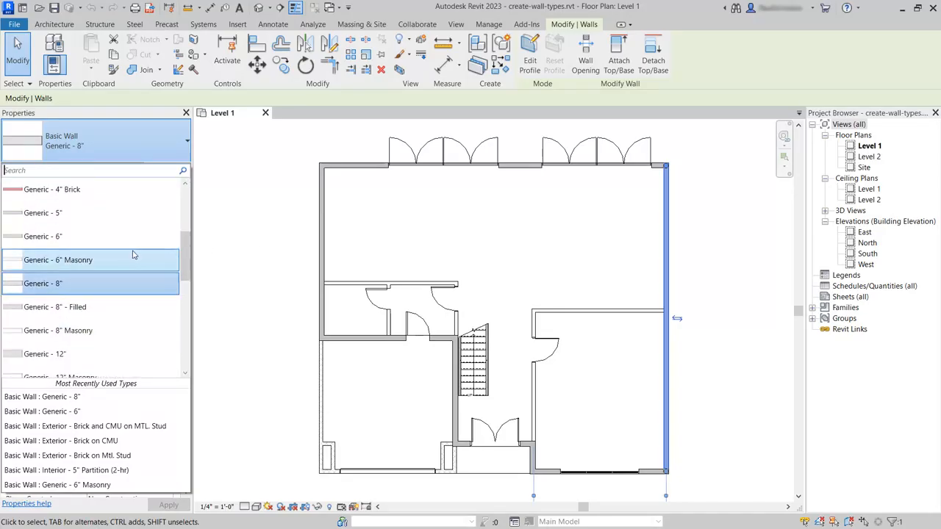
click(109, 144)
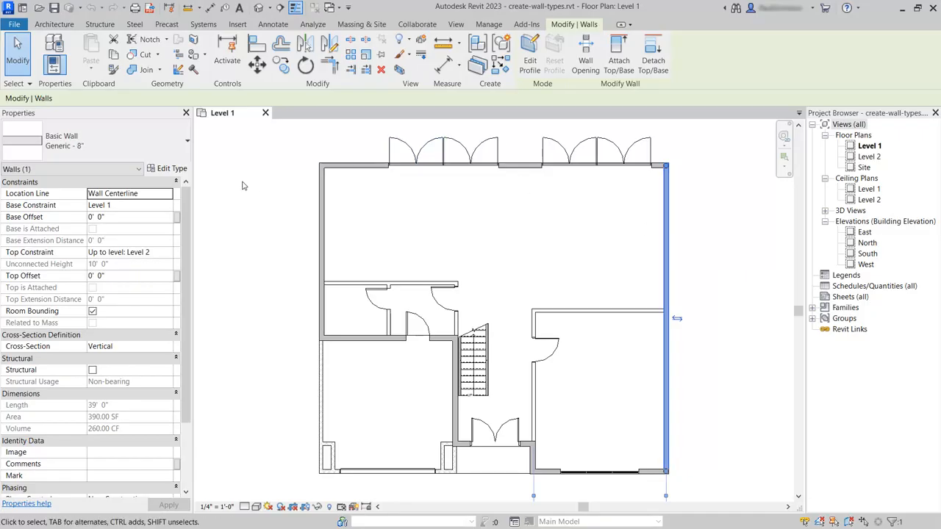
click(170, 169)
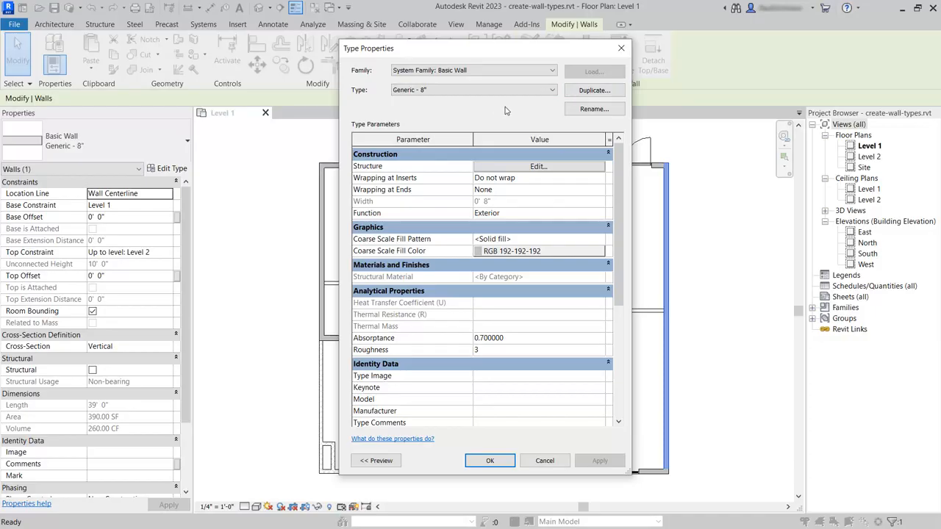
click(594, 90)
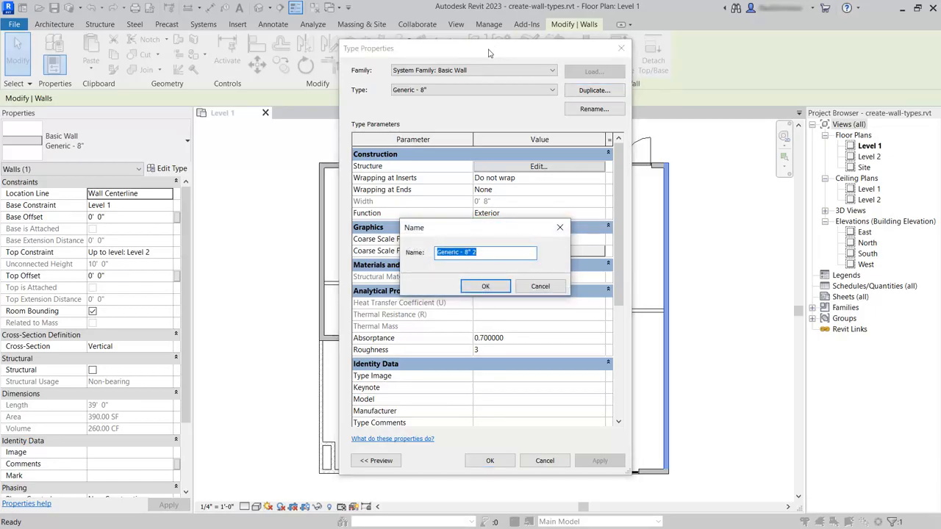
text(External Wall EIFS on Mtl Stud)
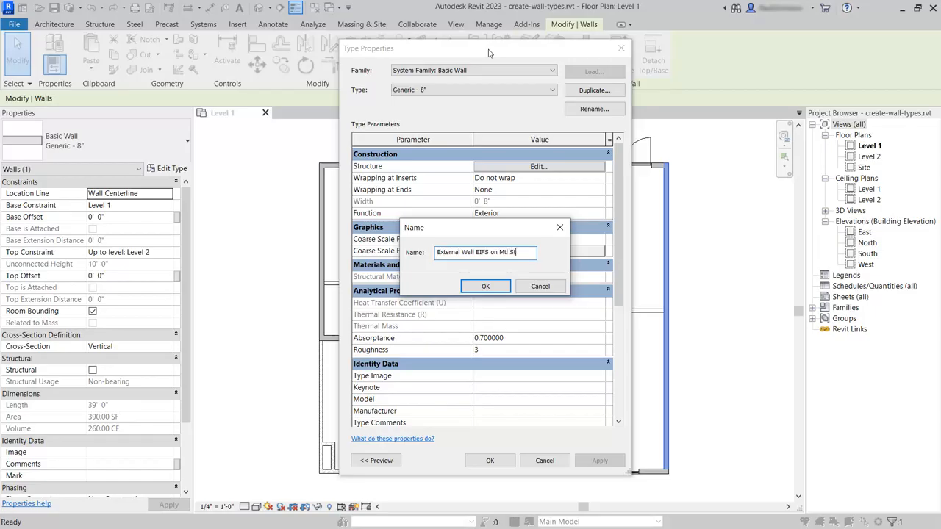
click(485, 286)
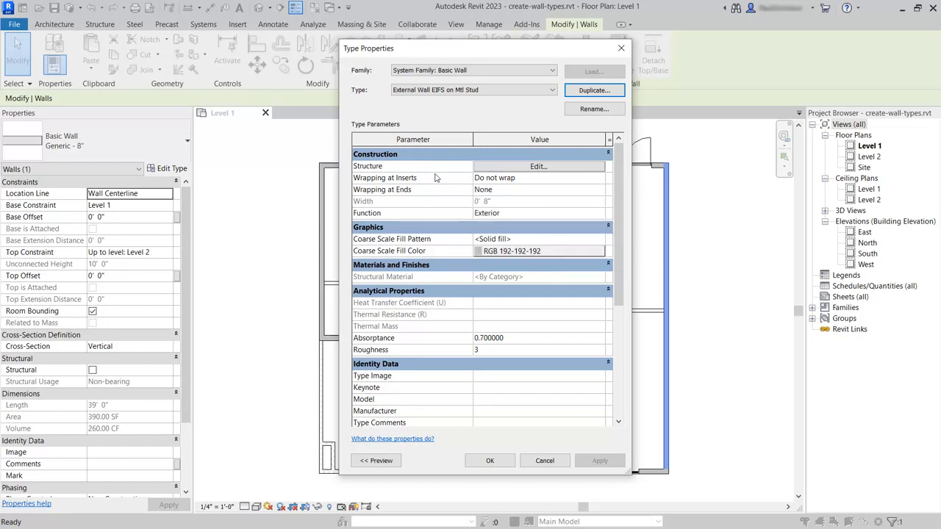
Step: Open the new wall type's layer structure with its preview displayed and set the structure layer's thickness to 6"
click(538, 167)
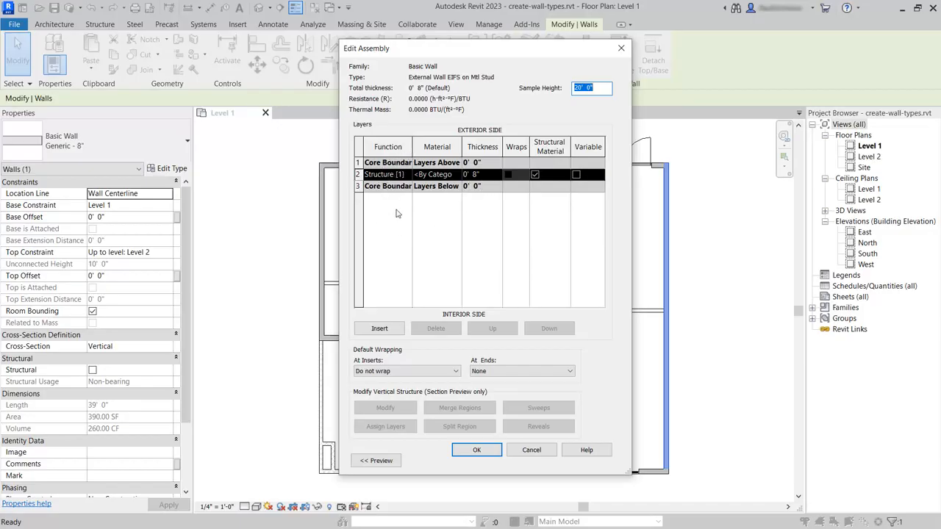
click(377, 461)
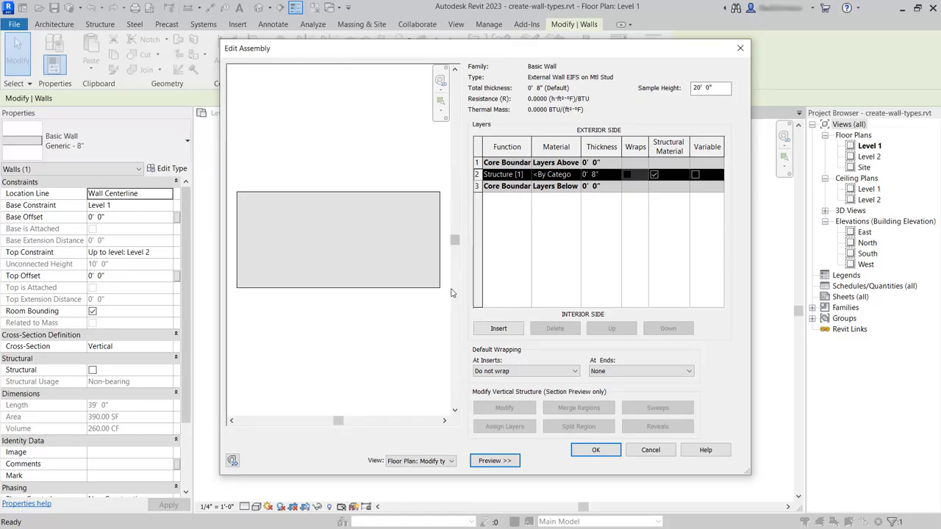
click(607, 176)
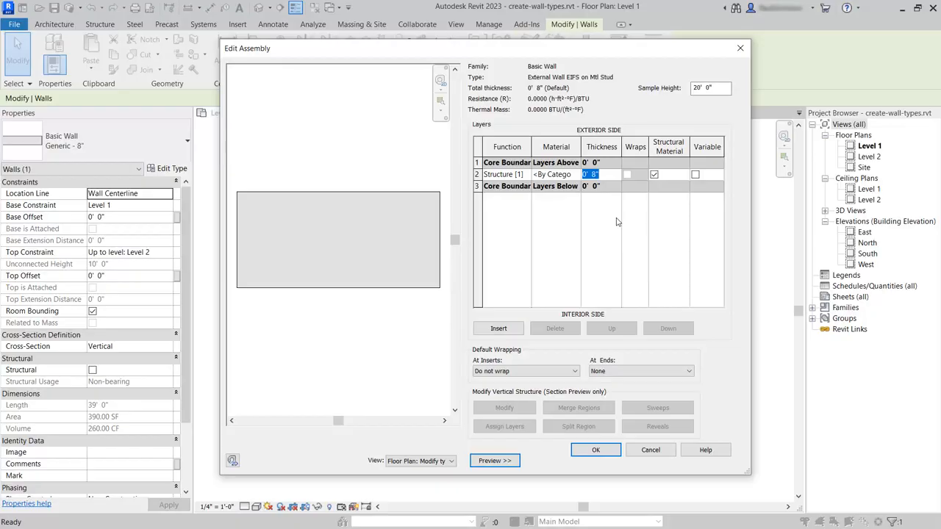
text(0' 6)
click(638, 250)
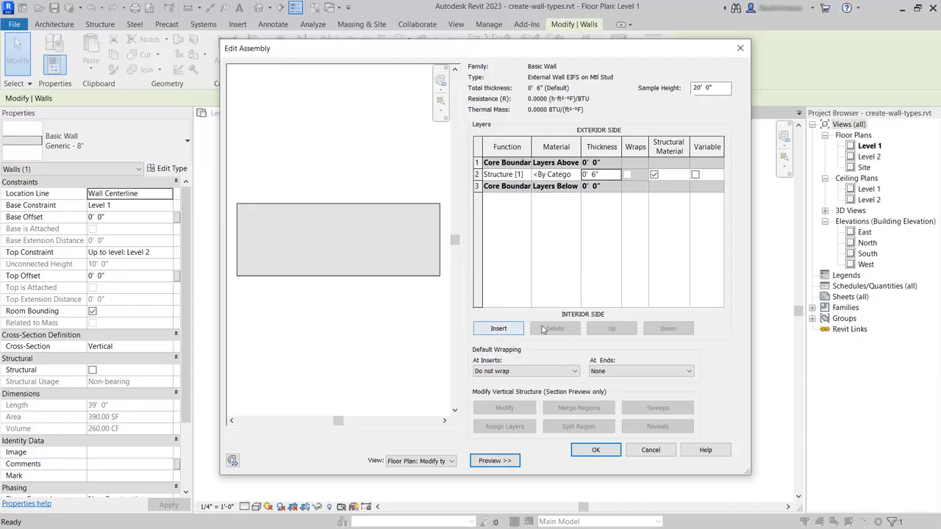
Step: Insert a 3/4" thick layer inside the core, on the exterior side of the 6" structure layer
click(500, 330)
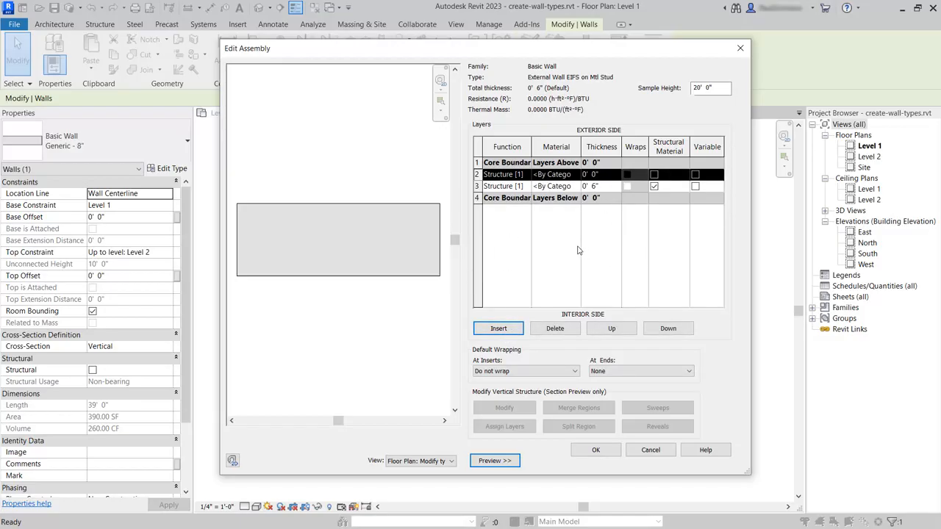
click(605, 178)
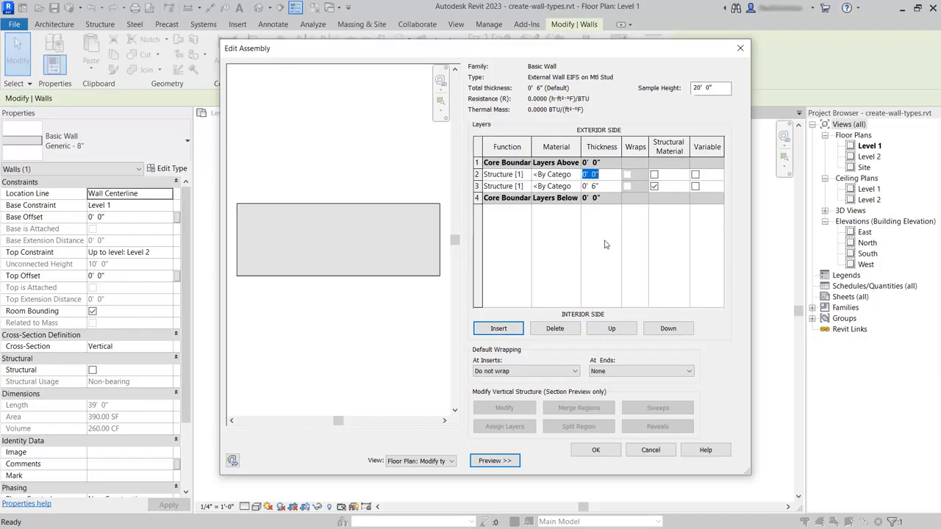
text(0 3/4)
key(Return)
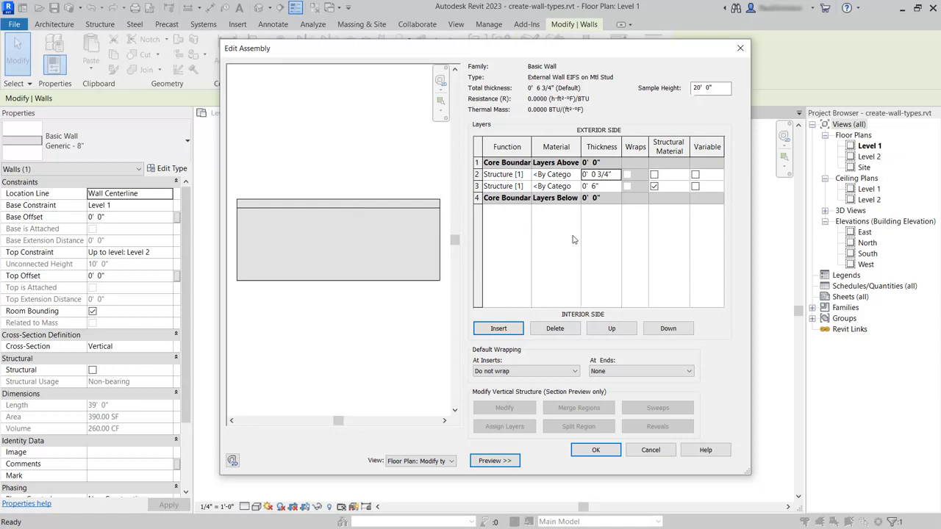
Step: Add a 2" thick layer and move it outside the core boundary on the wall's exterior side
click(502, 328)
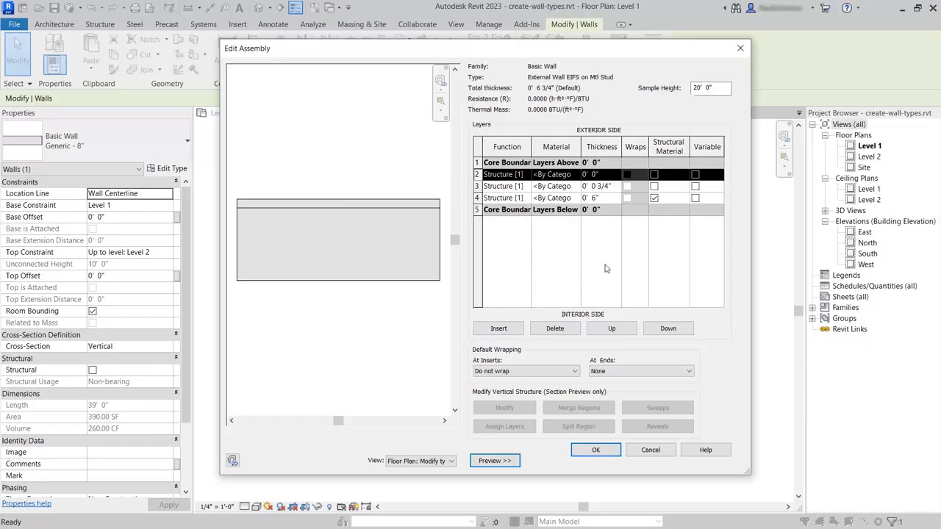
click(609, 176)
text(0' 2)
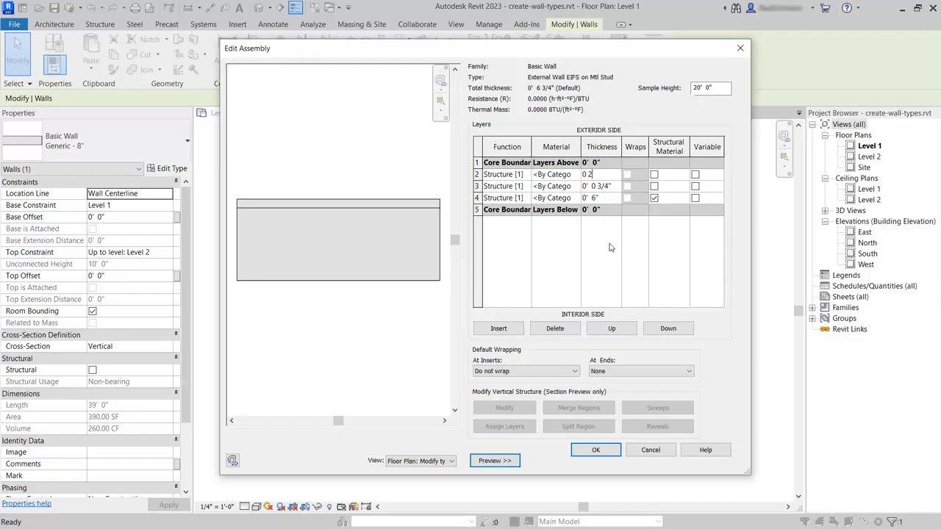
click(601, 251)
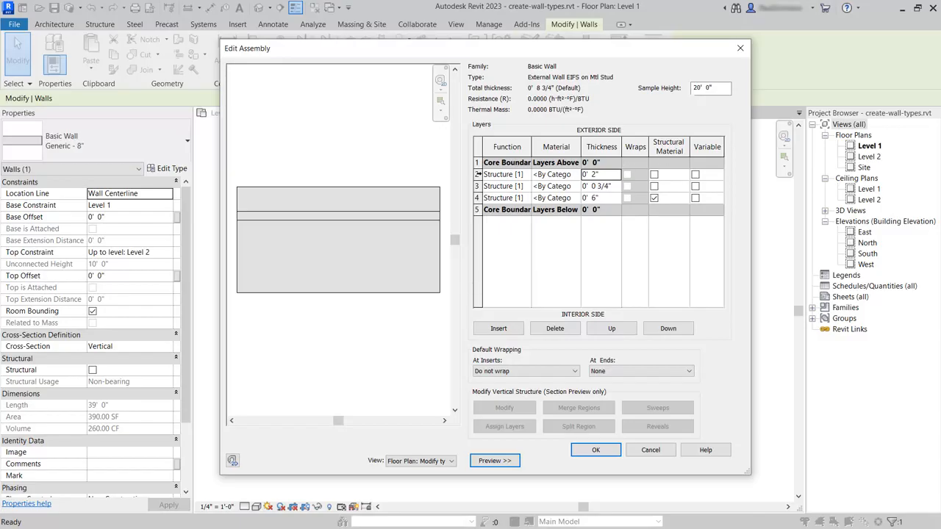
click(477, 174)
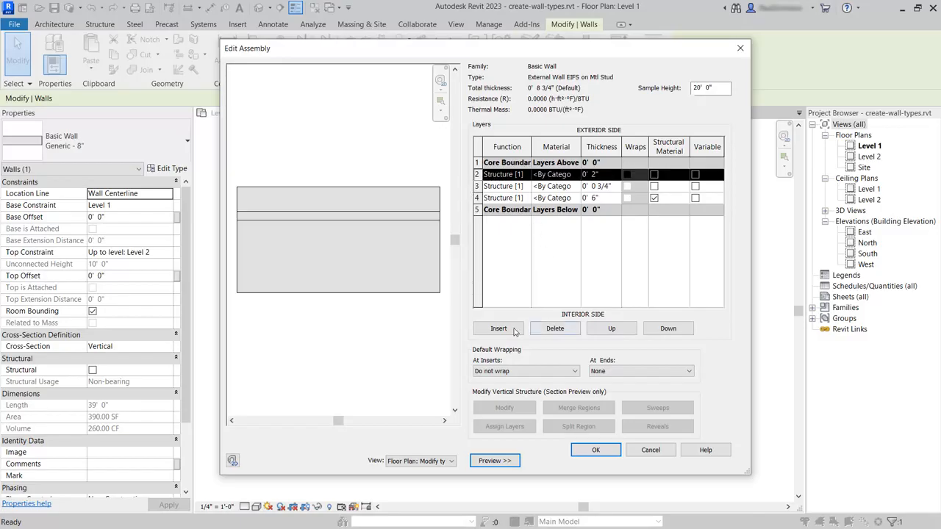
click(613, 328)
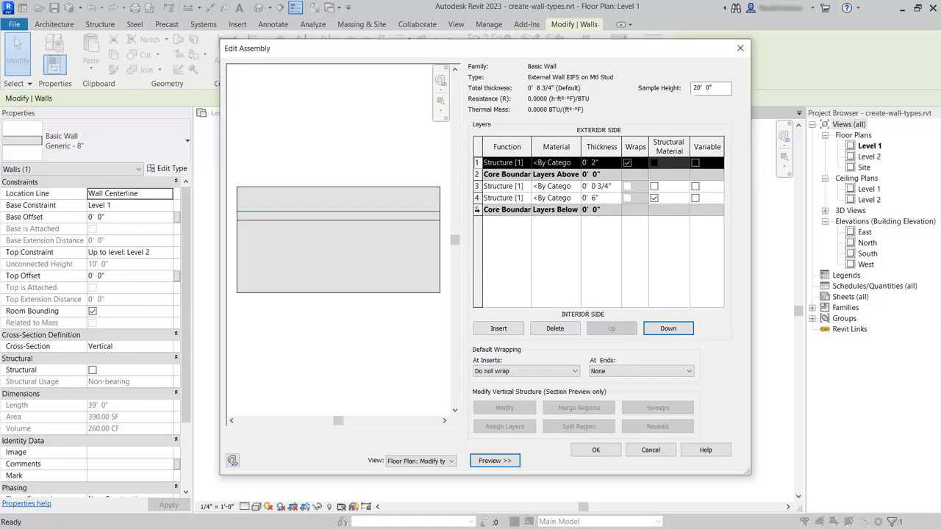
Step: Add a 1/2" thick layer outside the core boundary on the wall's interior side
click(476, 209)
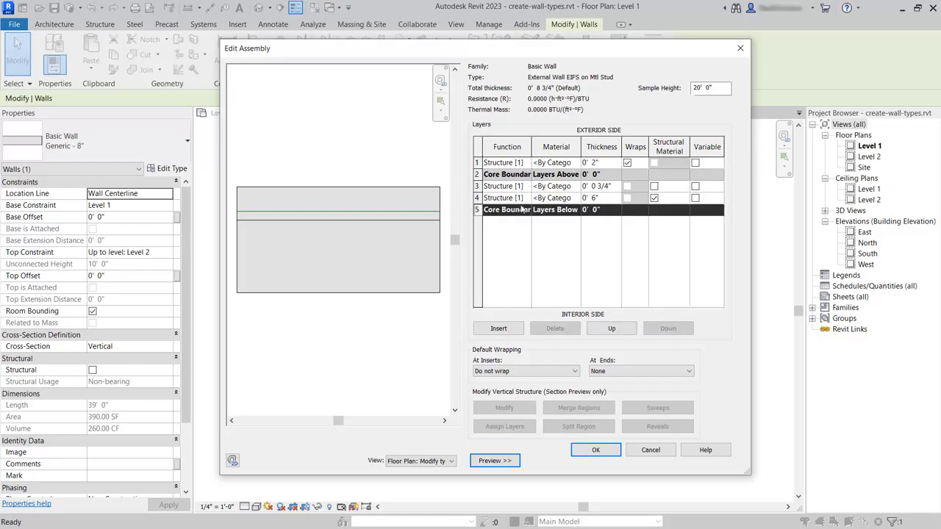
click(497, 328)
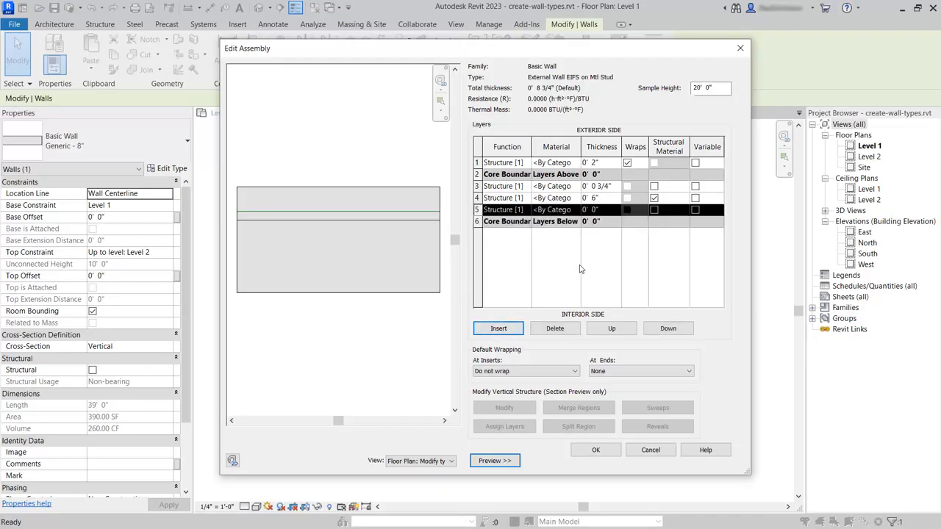
click(667, 329)
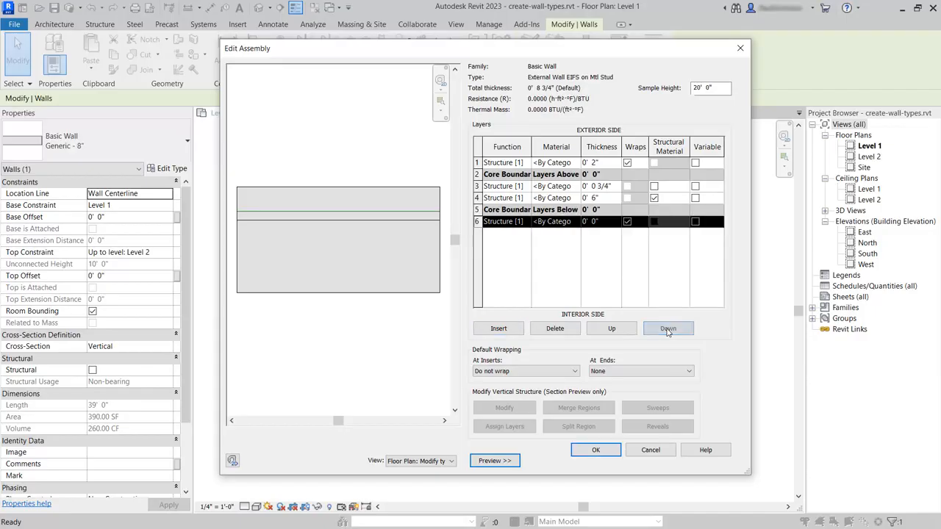
click(607, 226)
text(0 1/2)
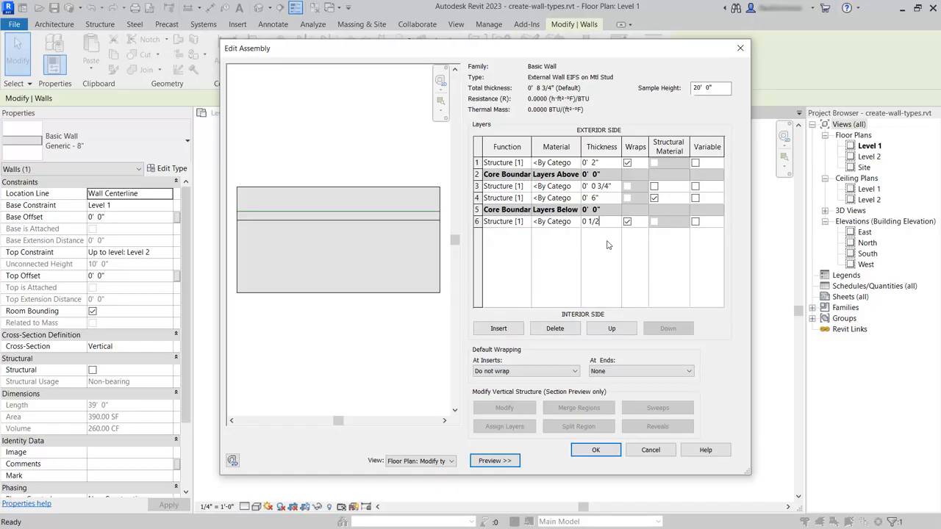
click(606, 269)
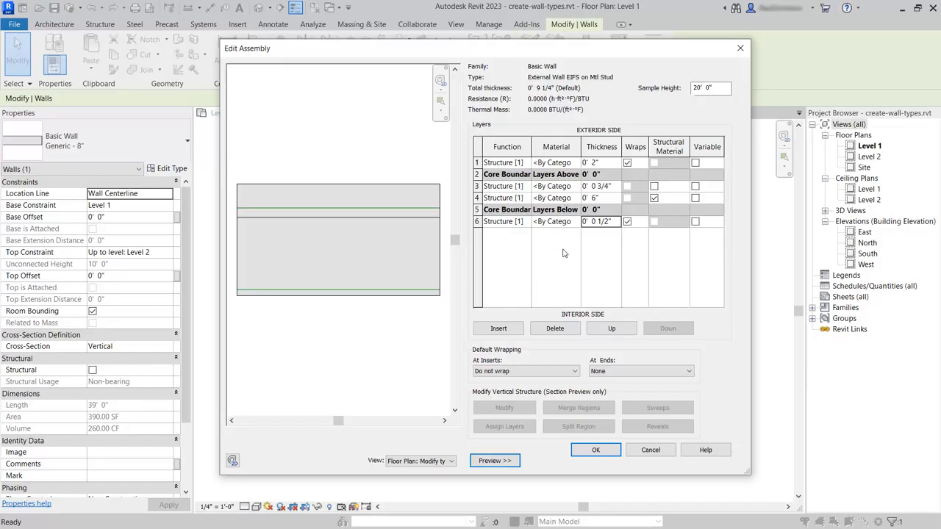
Step: Widen the material column and assign the EIFS, Exterior Insulation material to the outermost 2" layer
drag(581, 146, 604, 147)
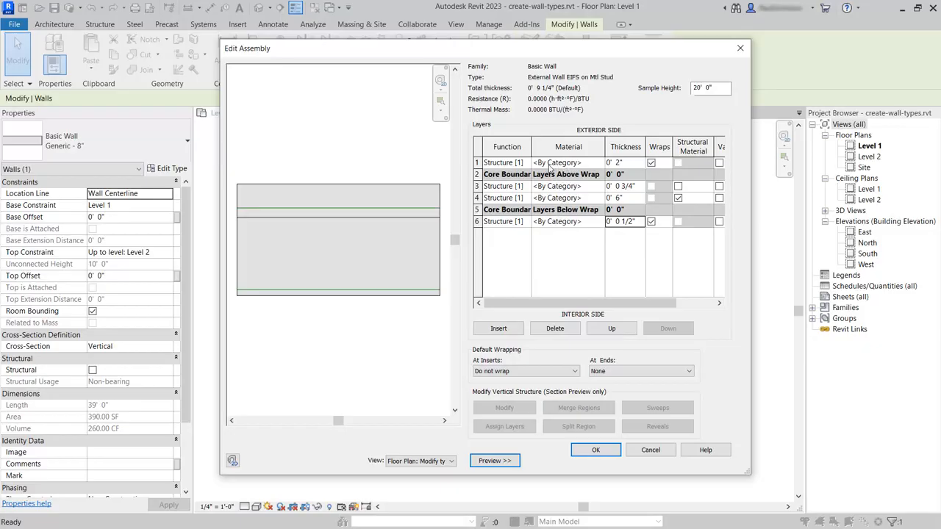
click(568, 165)
click(598, 164)
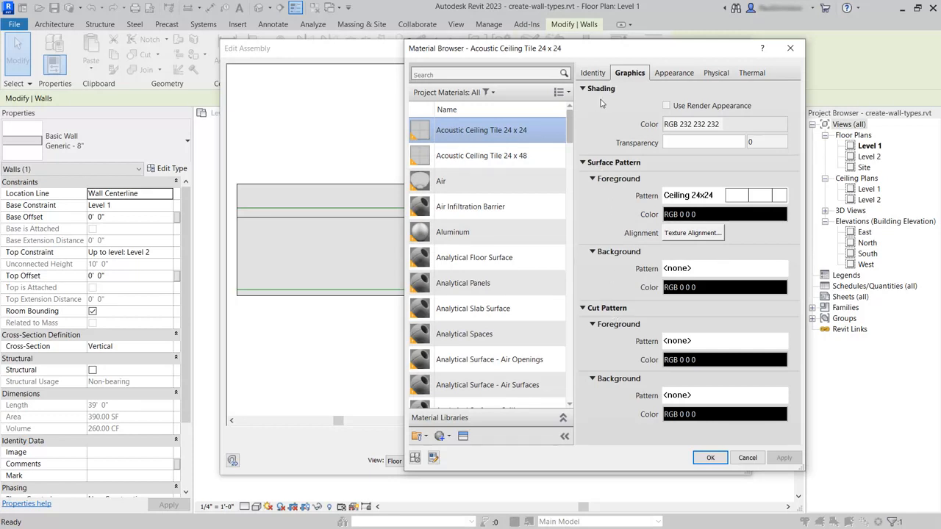
click(439, 73)
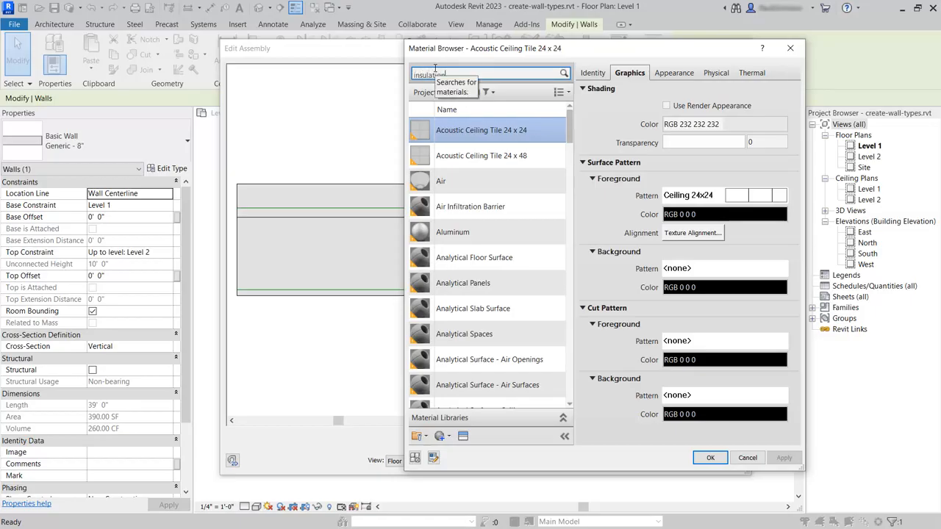
key(Return)
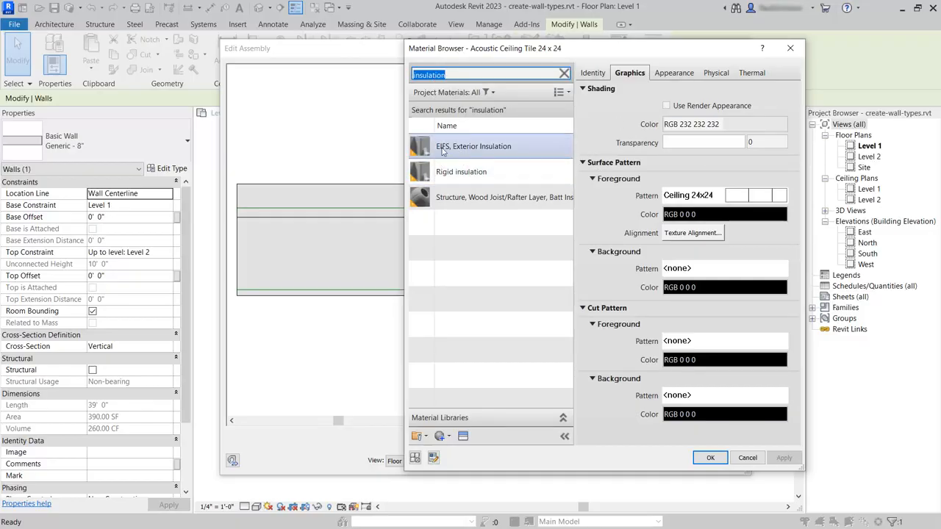
click(490, 150)
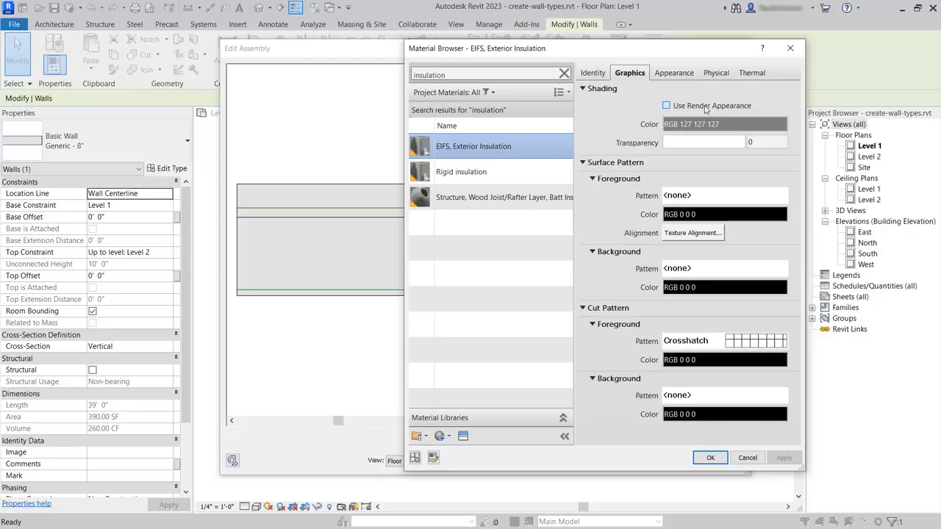
click(709, 458)
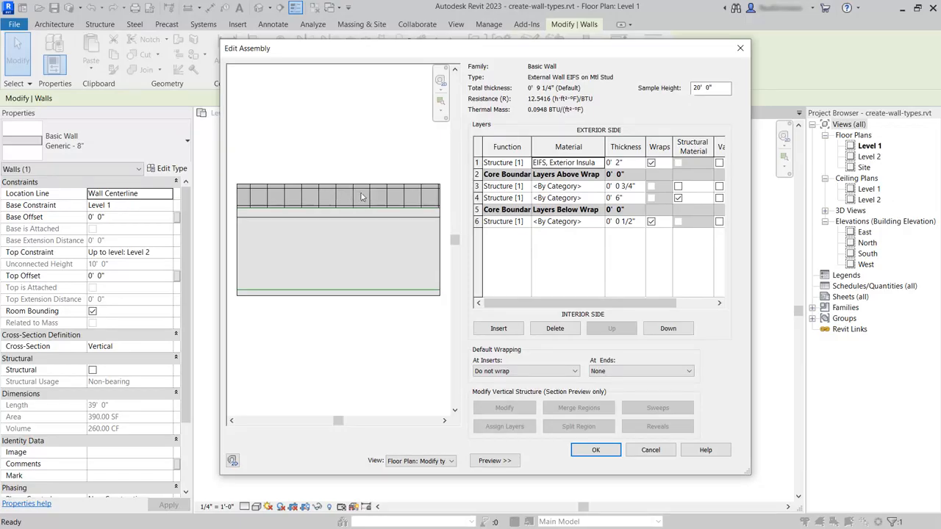
Step: Assign the Plywood, Sheathing material to the 3/4" core layer
click(577, 188)
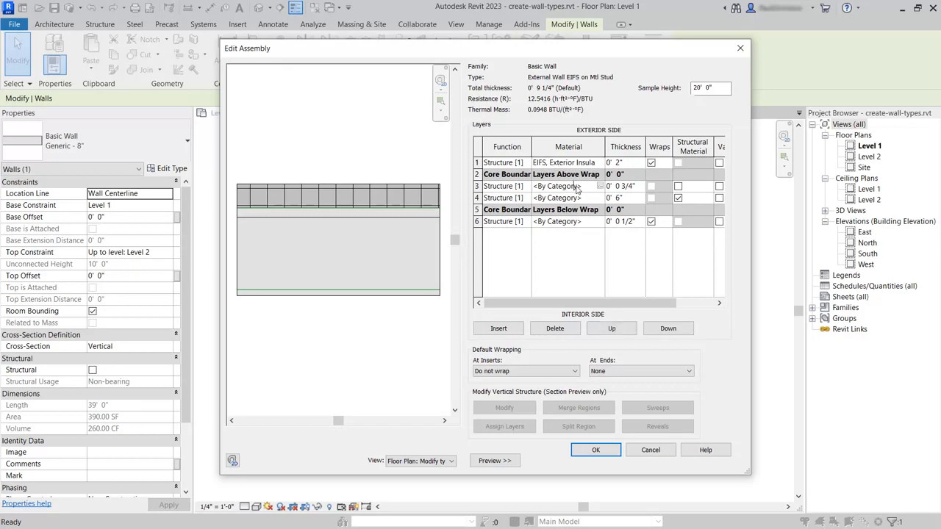
click(599, 187)
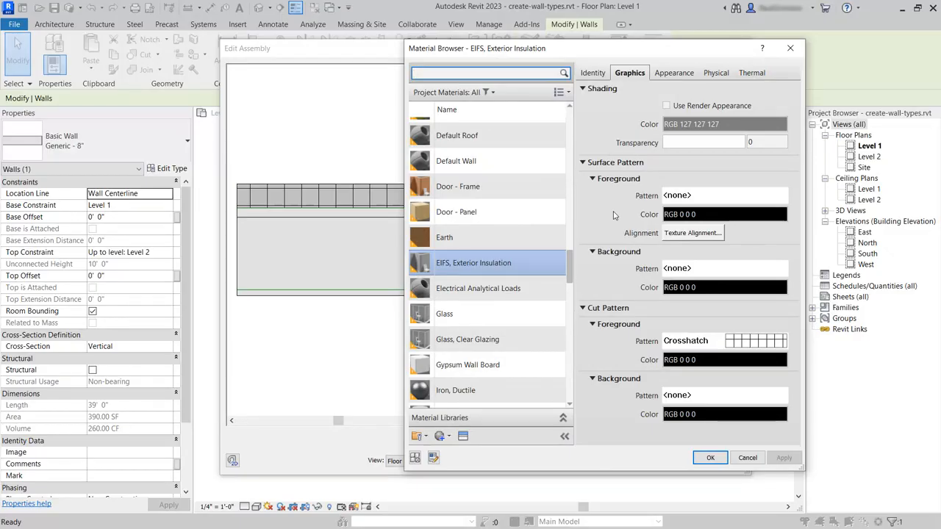
text(plywood)
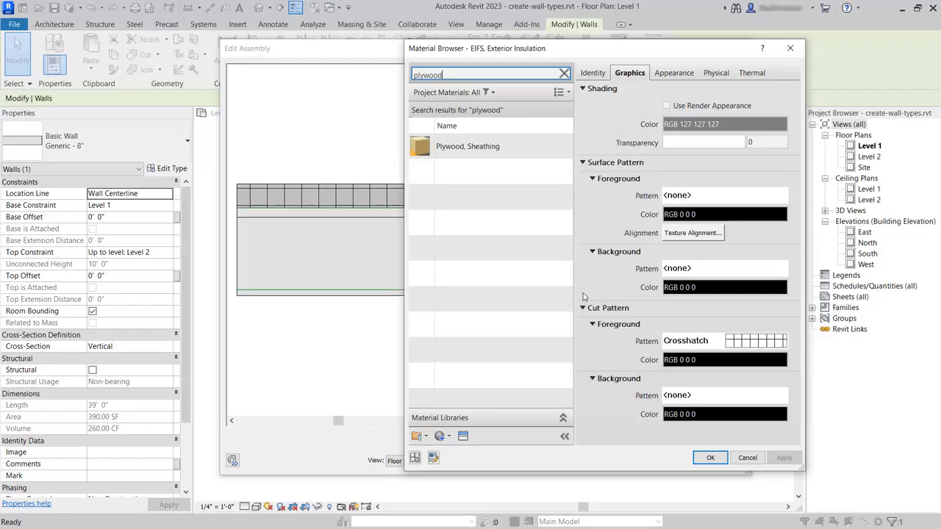
click(470, 146)
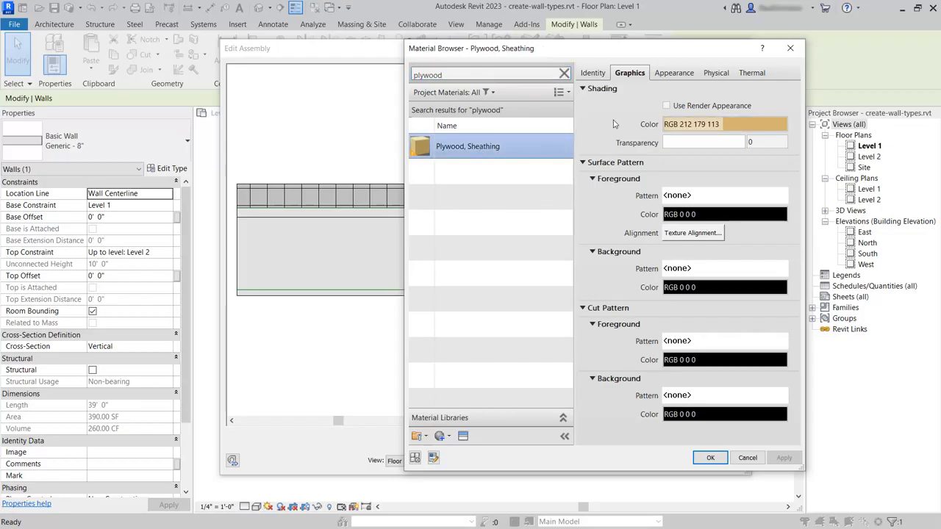
click(710, 457)
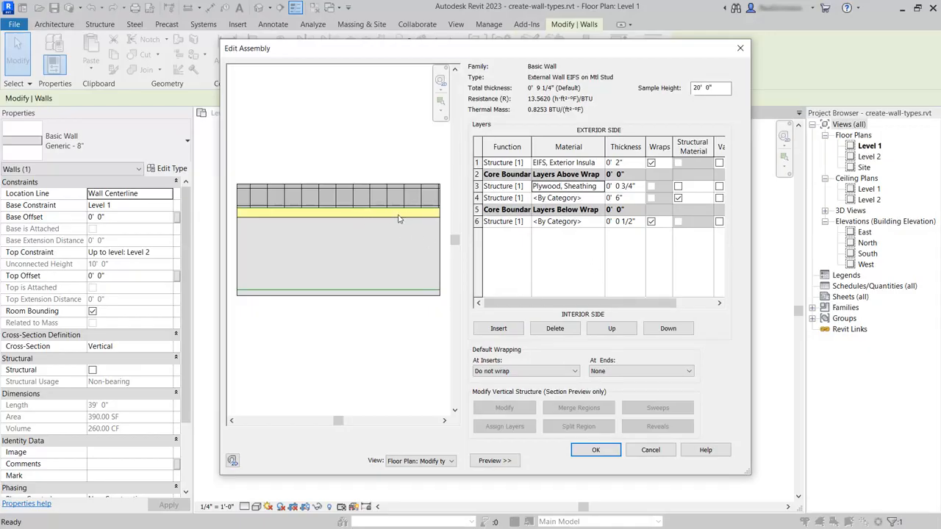
Step: Assign the Metal Stud Layer material to the 6" structure layer in the core
click(579, 199)
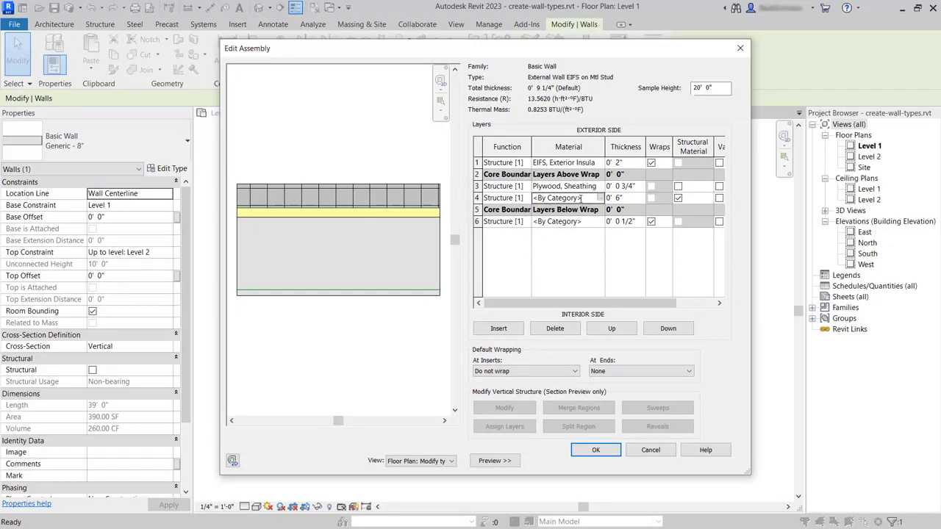
click(598, 200)
click(599, 198)
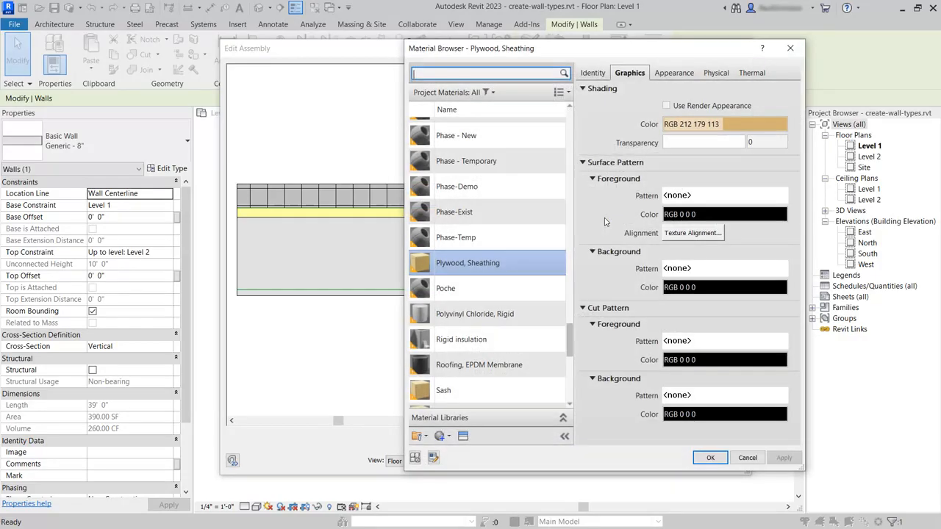
text(stud)
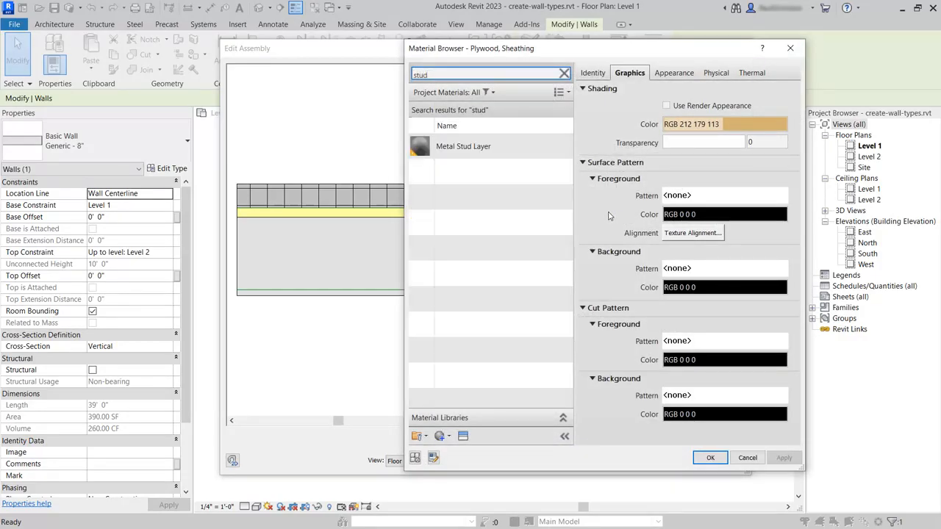
click(464, 147)
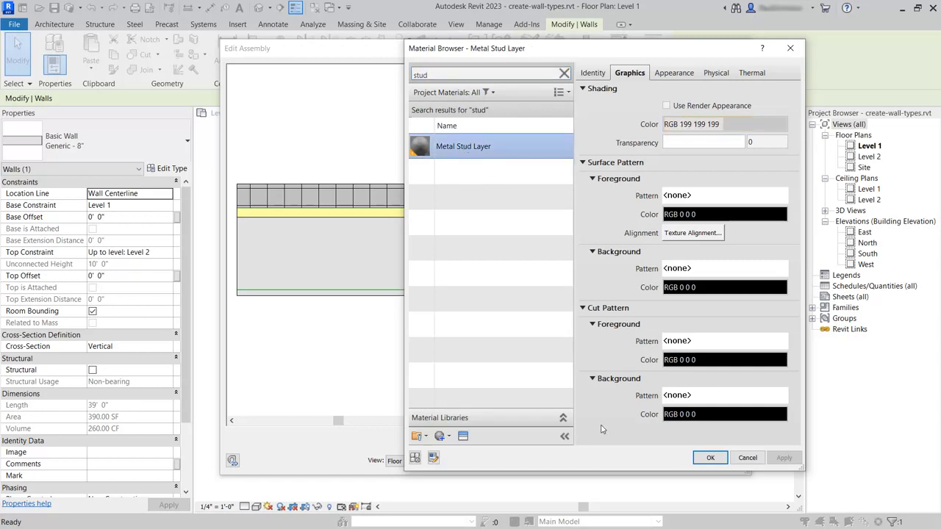
click(710, 458)
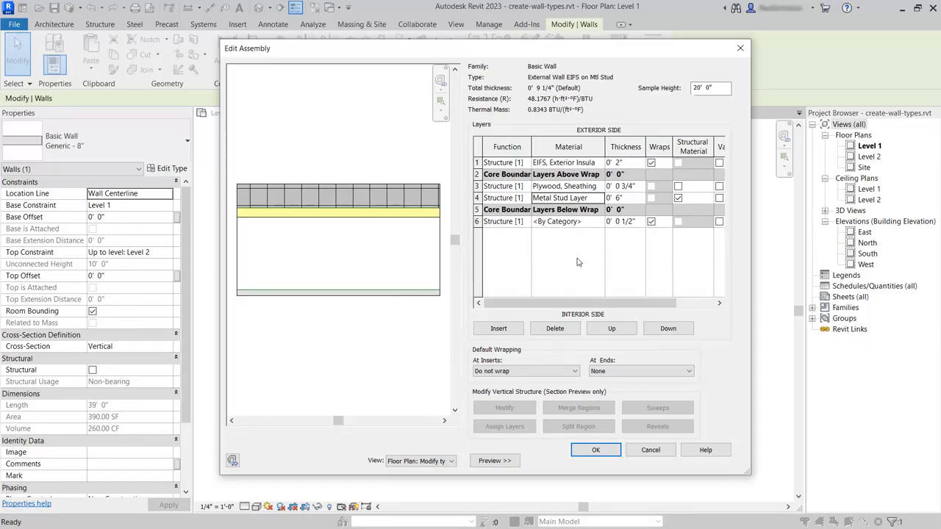
Step: Assign the Gypsum Wall Board material to the 1/2" layer on the wall's interior side
click(571, 224)
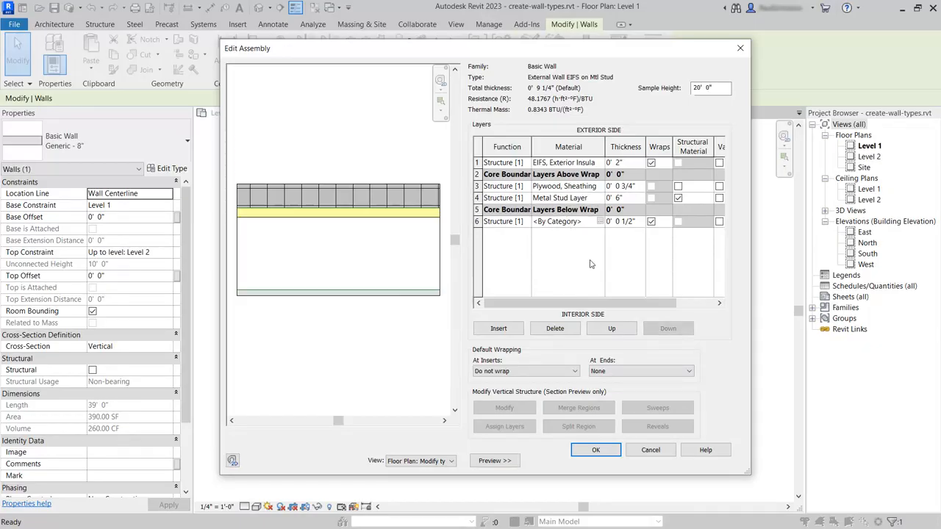
click(601, 222)
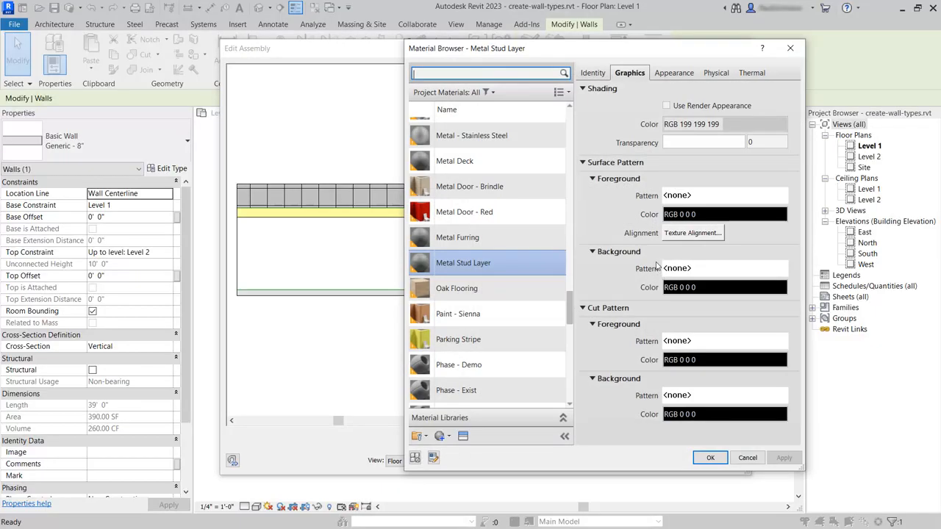
text(gypsum)
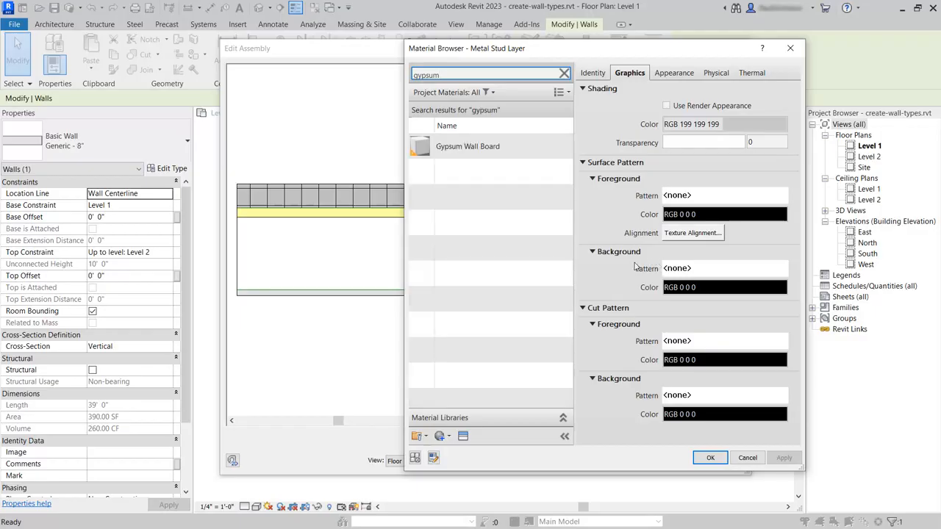
click(475, 151)
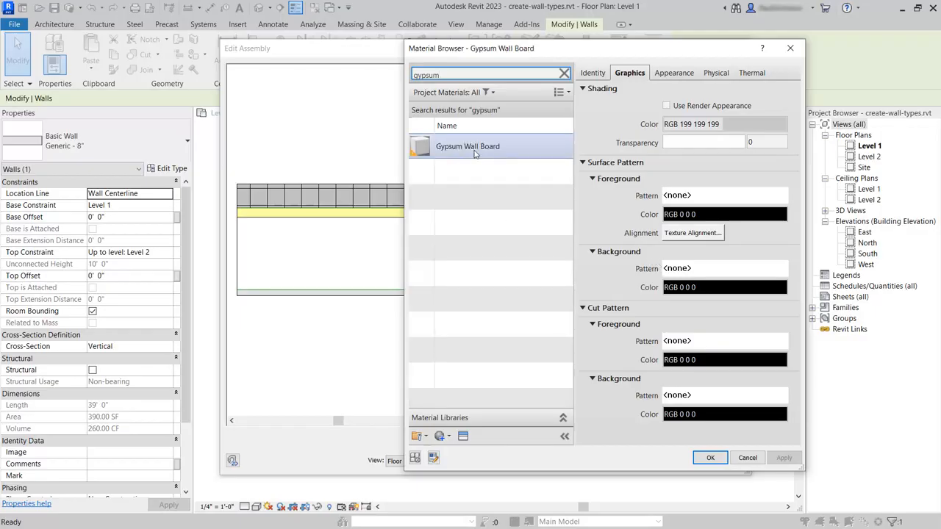
click(709, 459)
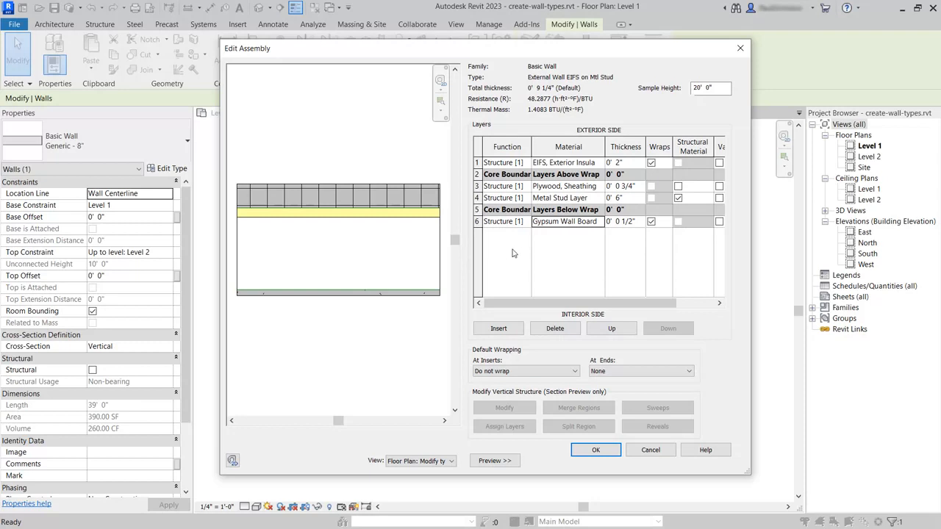
Step: Set the EIFS layer's function to Finish 1 [4] and the plywood layer's function to Substrate [2]
click(526, 162)
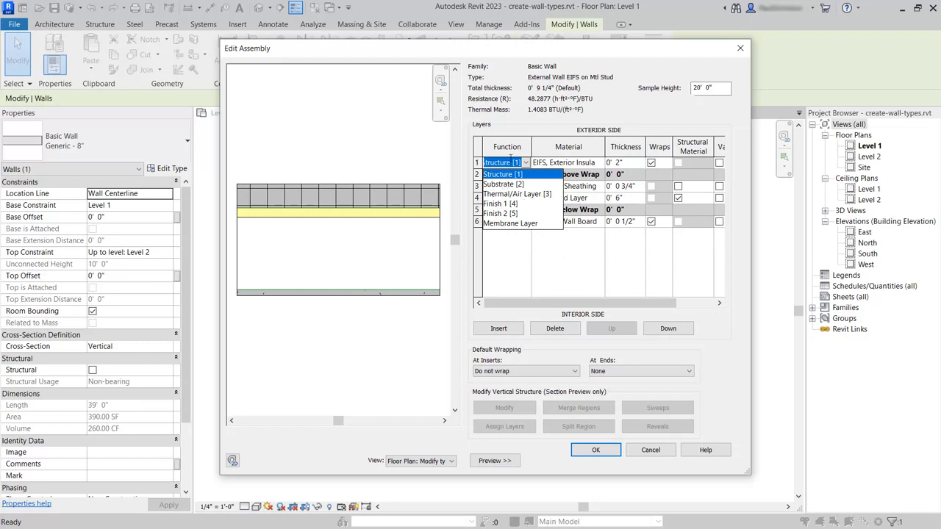
click(496, 204)
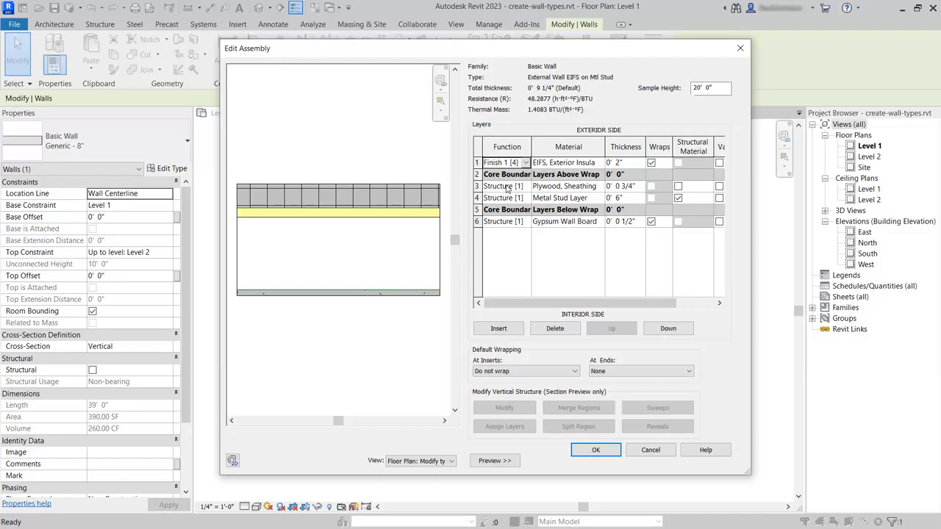
click(506, 187)
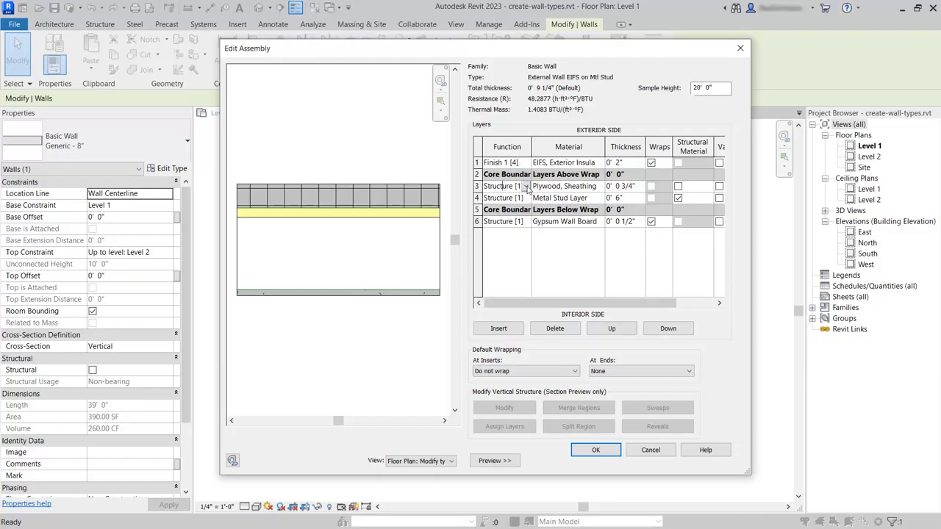
click(526, 186)
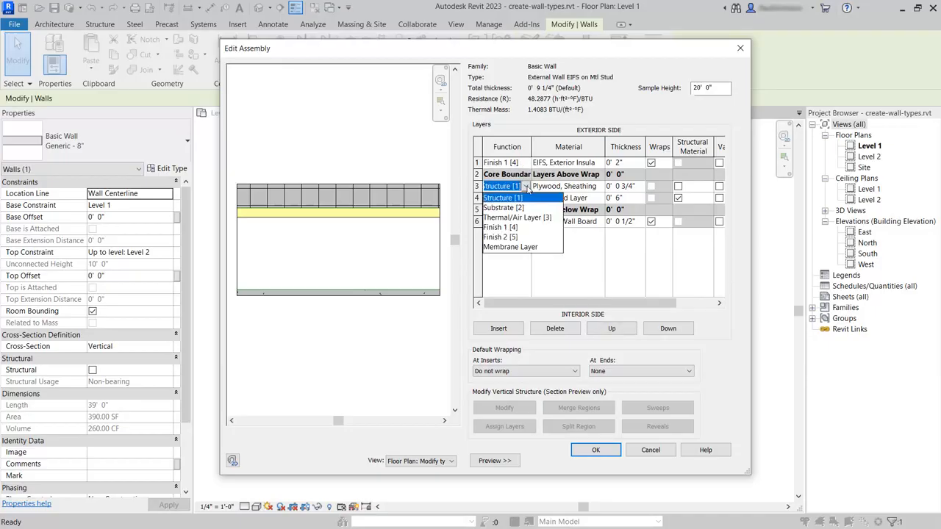
click(505, 208)
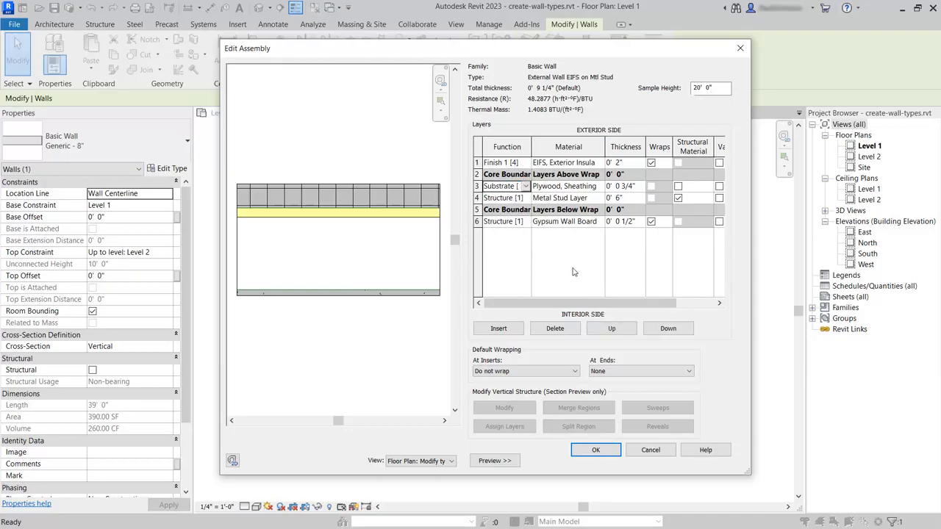
Step: Set the gypsum wall board layer's function to Finish 2 [5]
click(528, 222)
click(525, 221)
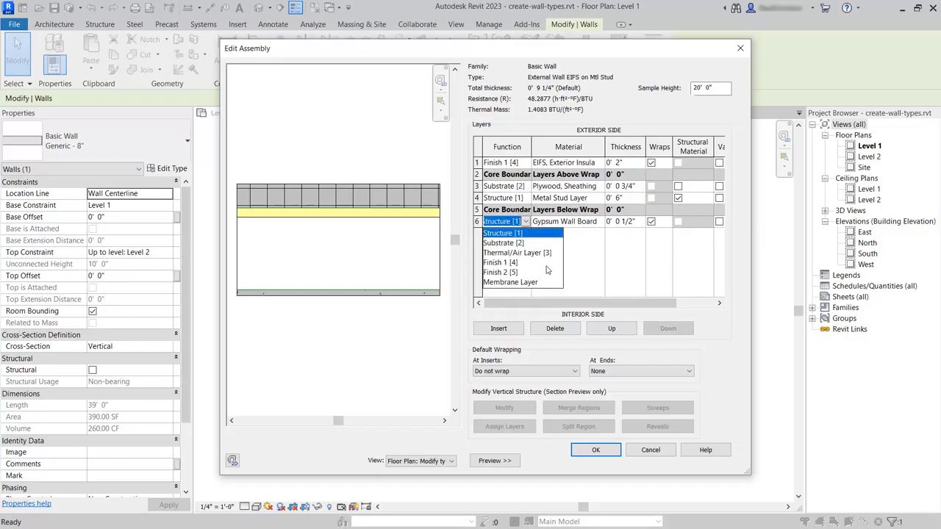
click(506, 273)
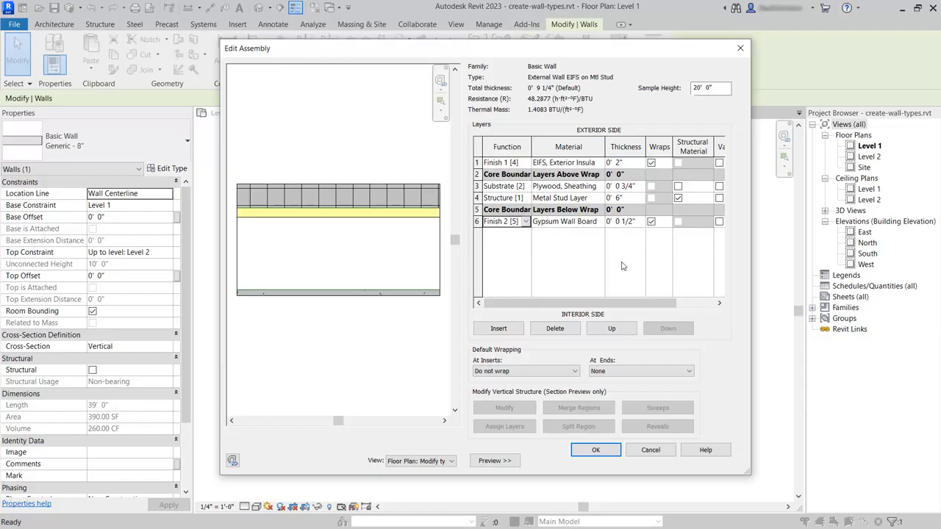
Step: Accept the layer assembly and type properties so the selected wall takes the new type, and deselect the wall
click(594, 451)
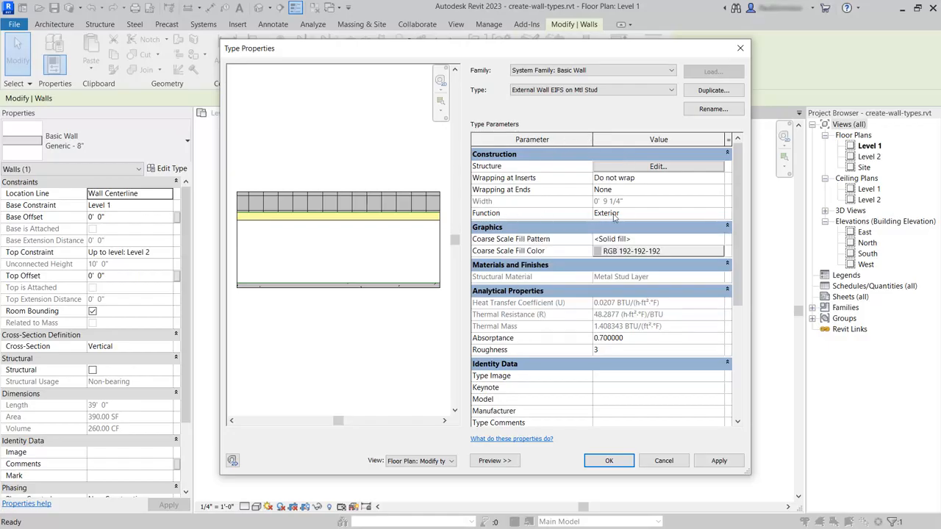
mouse_move(579, 215)
click(609, 461)
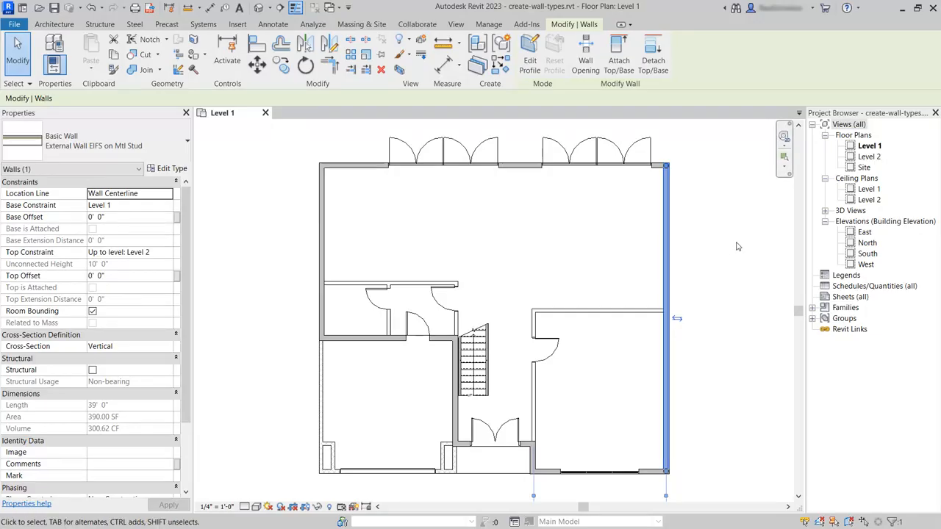
click(735, 267)
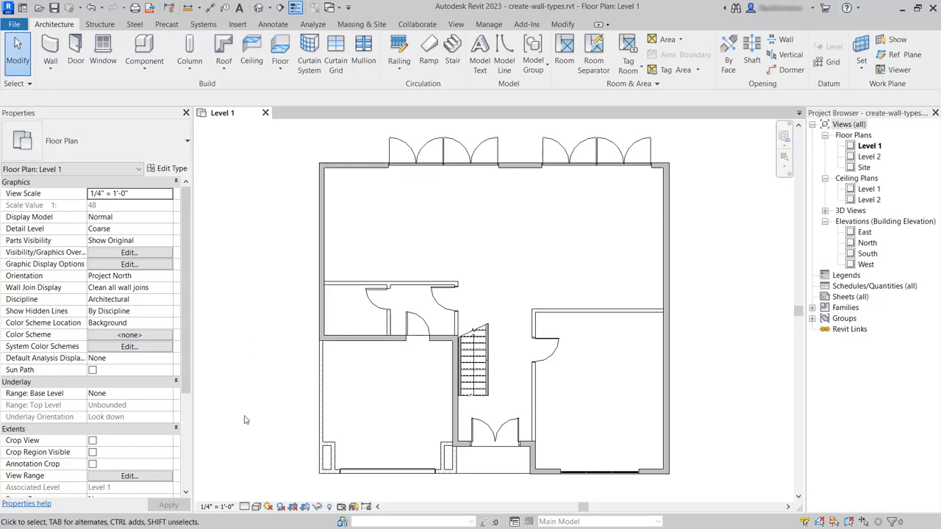
Step: Set the Level 1 plan's detail level to Medium and examine the new wall's layers at the upper-right corner
click(244, 507)
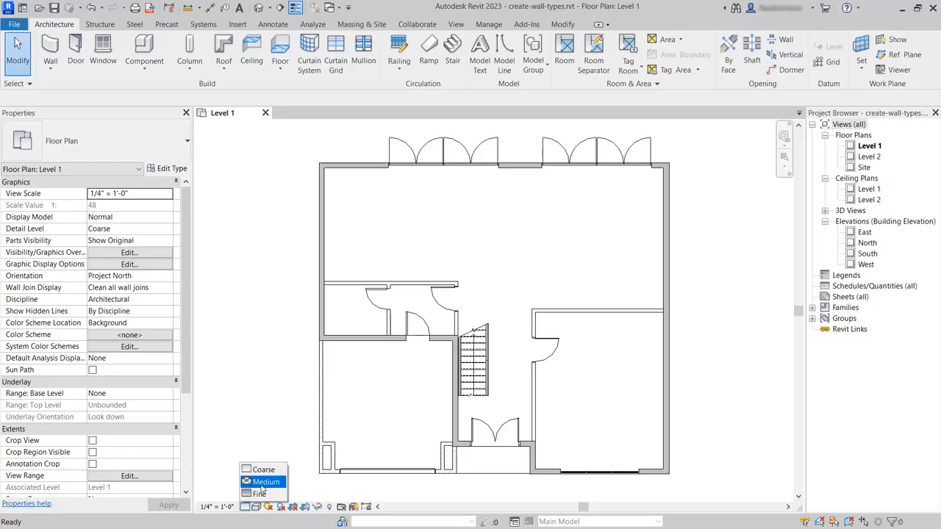
click(261, 482)
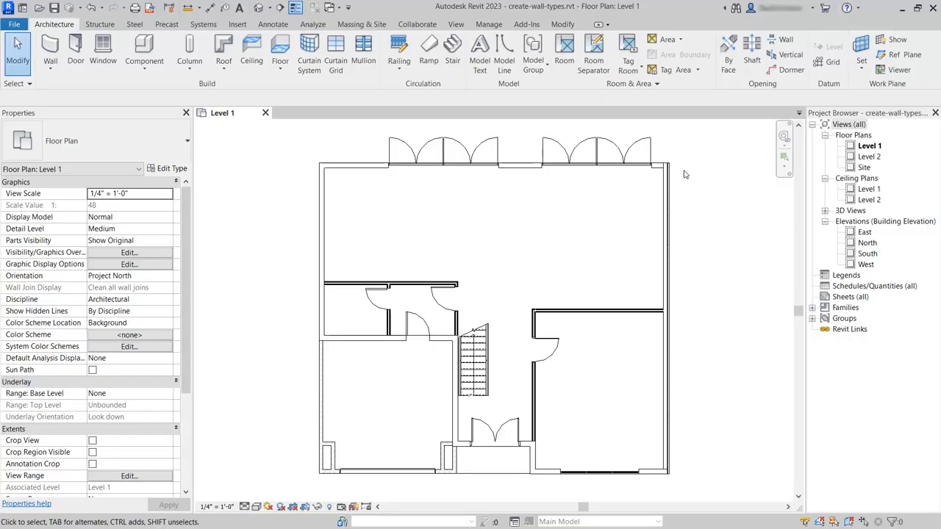
scroll(671, 149, up, 4)
scroll(672, 186, up, 3)
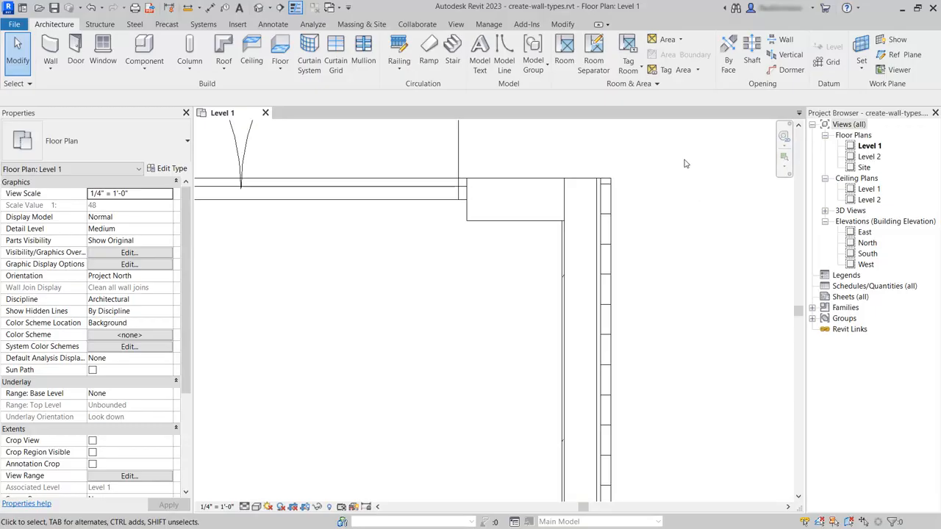
scroll(684, 163, down, 5)
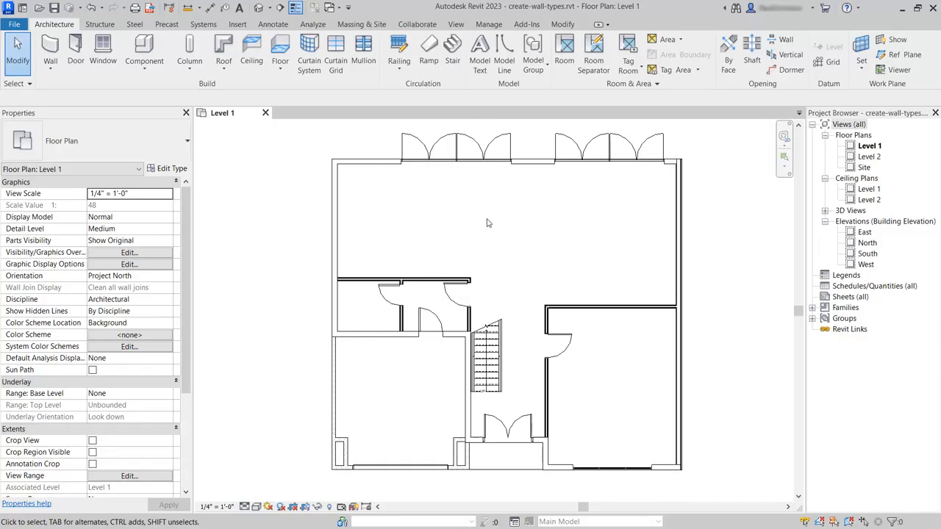
Step: Change all Generic - 8" walls visible in the view to the External Wall EIFS on Mtl Stud type
click(360, 162)
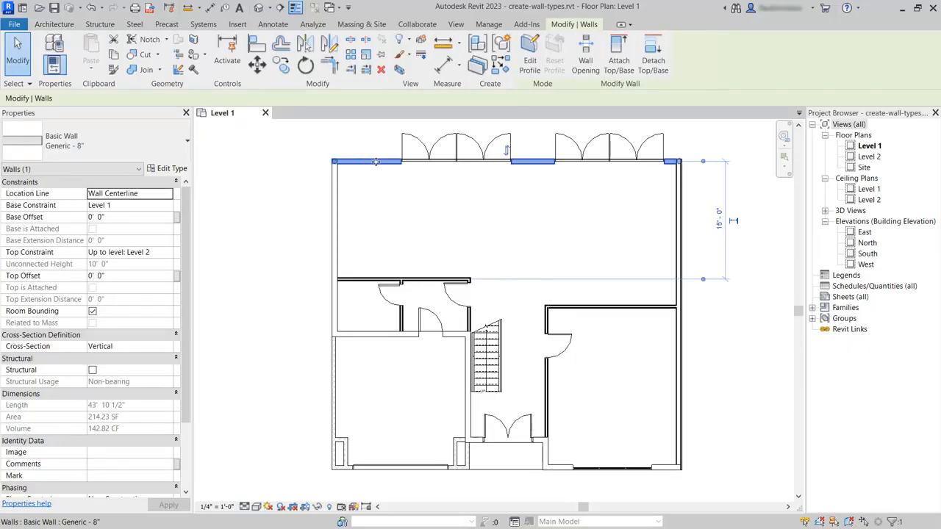
right_click(375, 162)
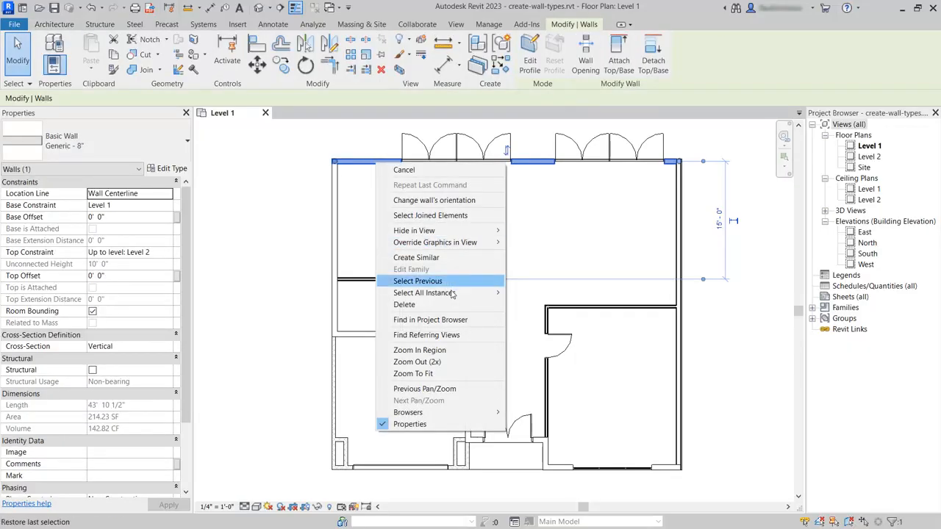
mouse_move(453, 294)
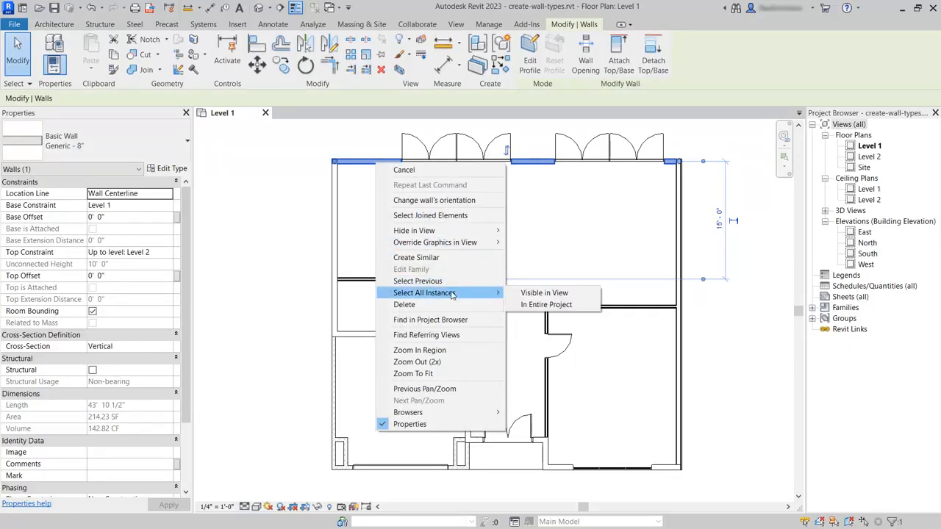
click(555, 294)
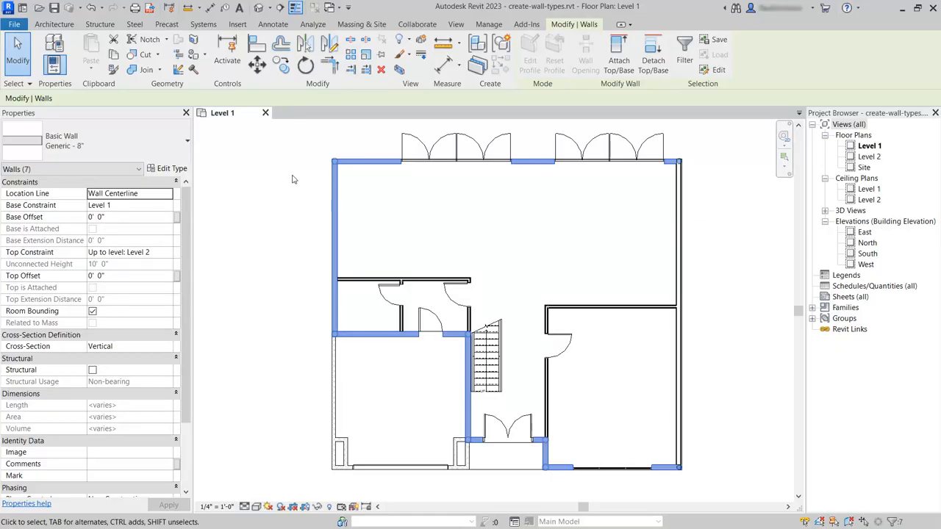
click(177, 151)
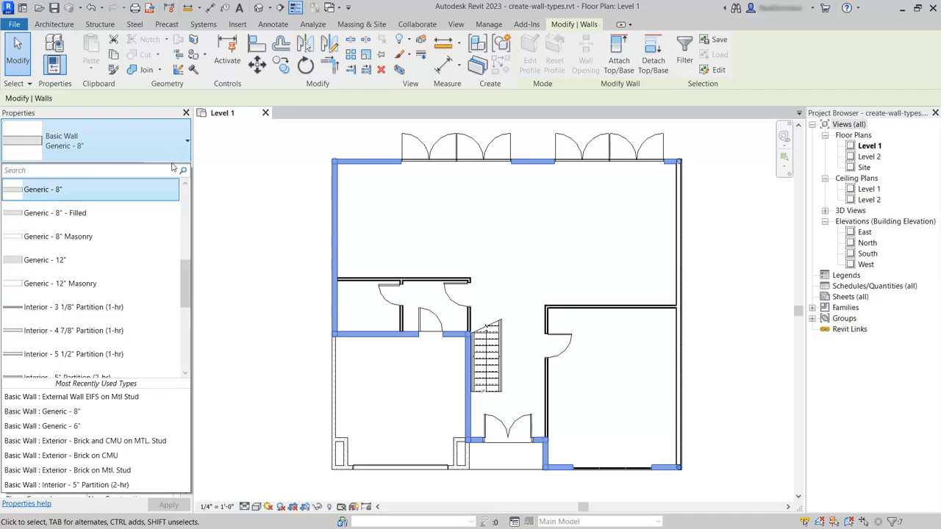
drag(184, 288, 184, 235)
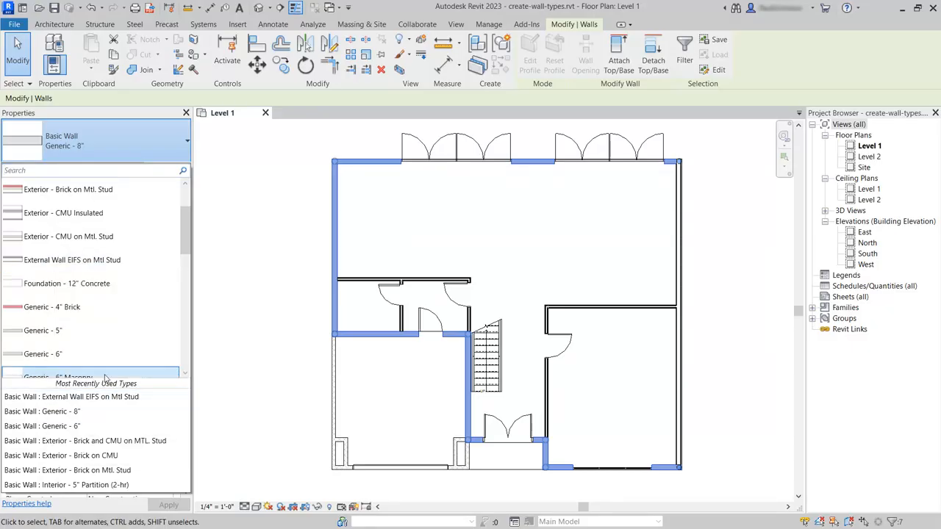
click(83, 240)
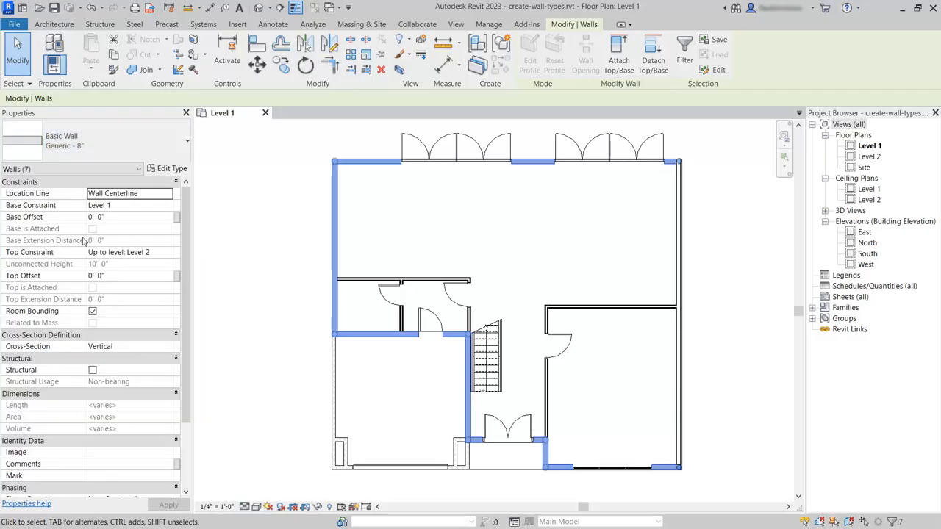
click(286, 220)
Step: Examine the wall layers at the plan's upper-left corner and fit the whole floor plan in the view
scroll(314, 154, up, 3)
scroll(344, 252, up, 3)
scroll(337, 254, down, 2)
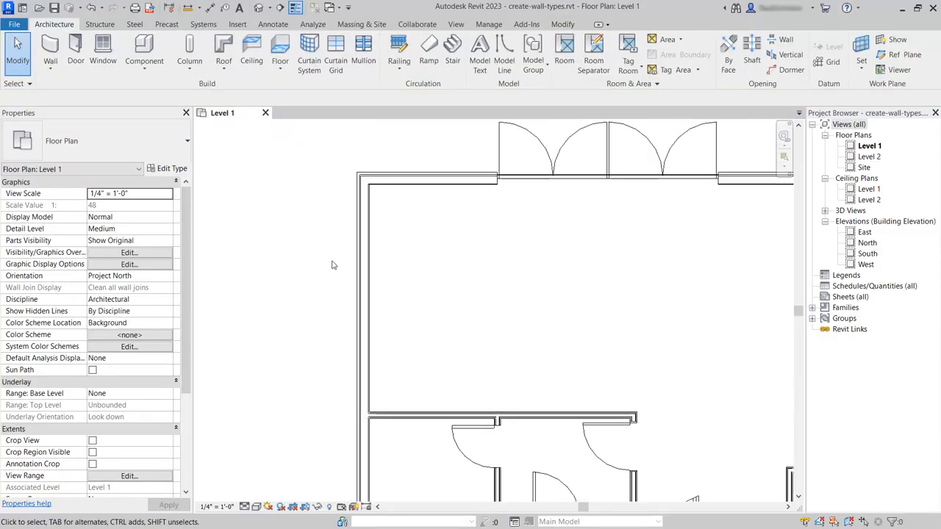
scroll(324, 299, up, 1)
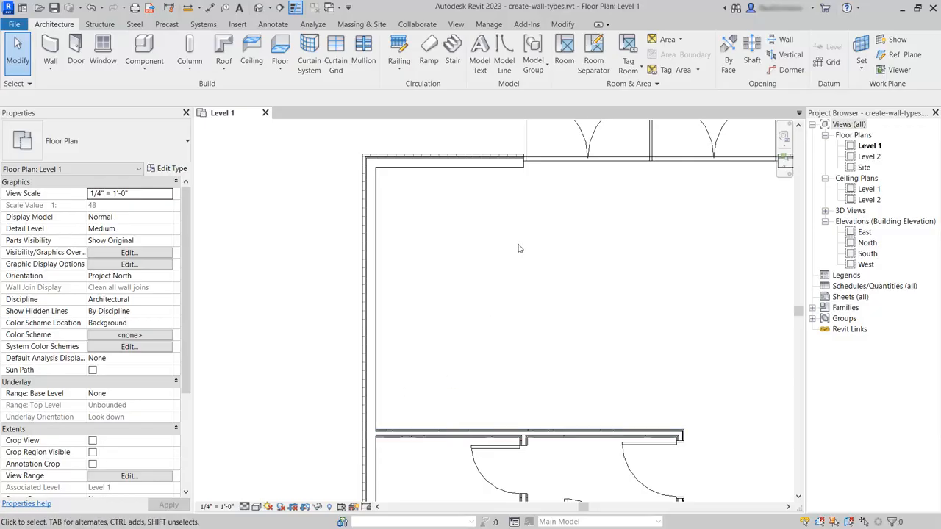
key(z)
key(f)
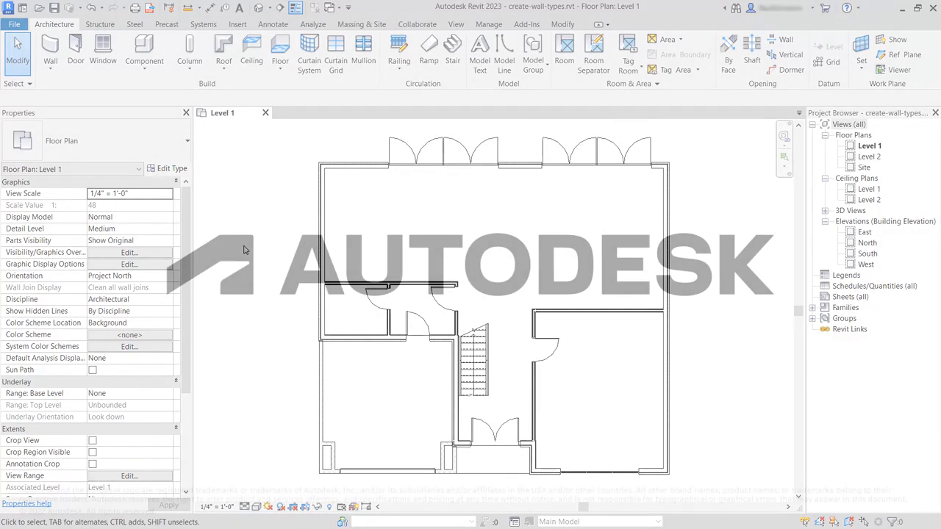